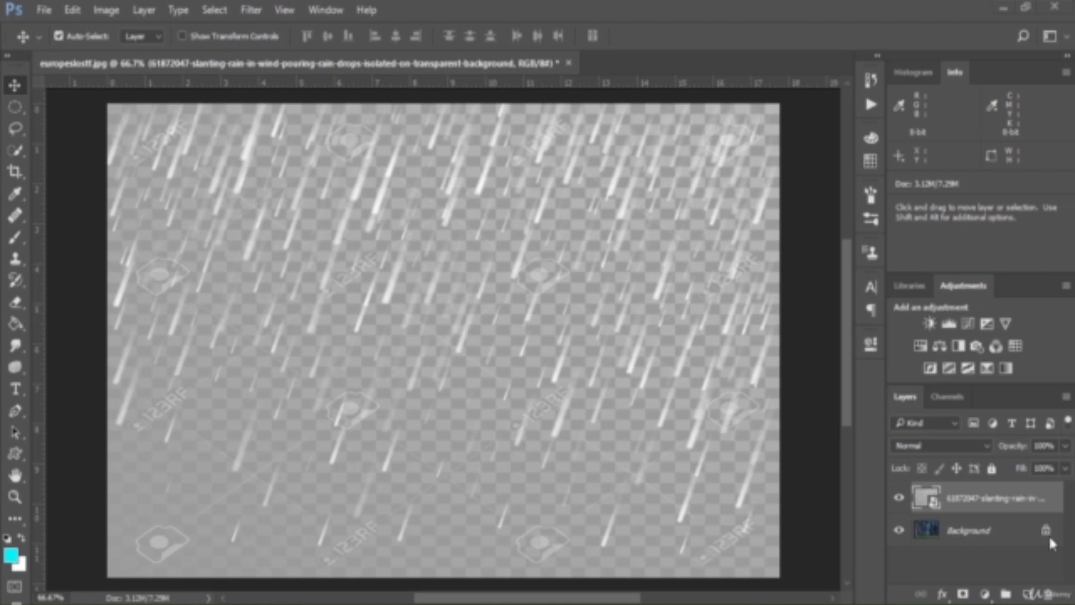
# - Toggle the rain layer's visibility to compare it with the forest background, and set its blend mode to Dissolve
pyautogui.click(900, 497)
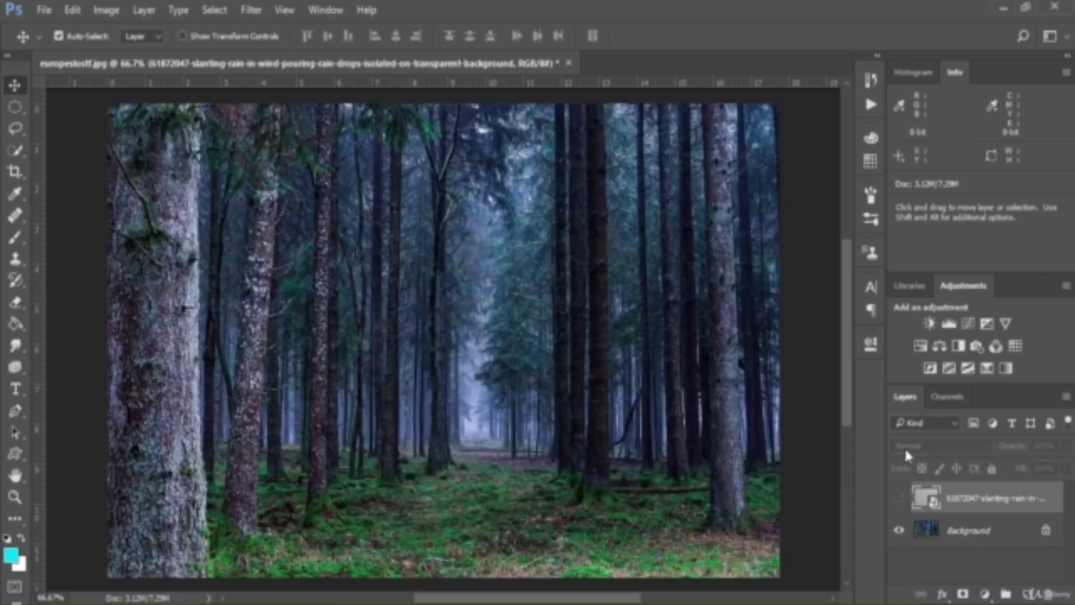
pyautogui.keyDown('alt'); pyautogui.click(899, 498); pyautogui.keyUp('alt')
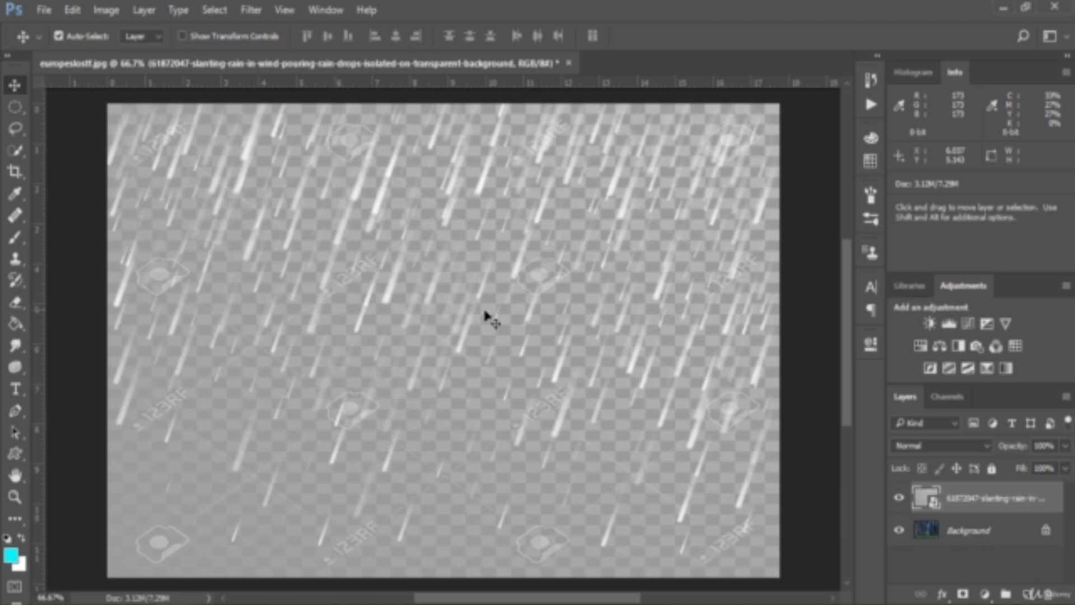
pyautogui.click(955, 445)
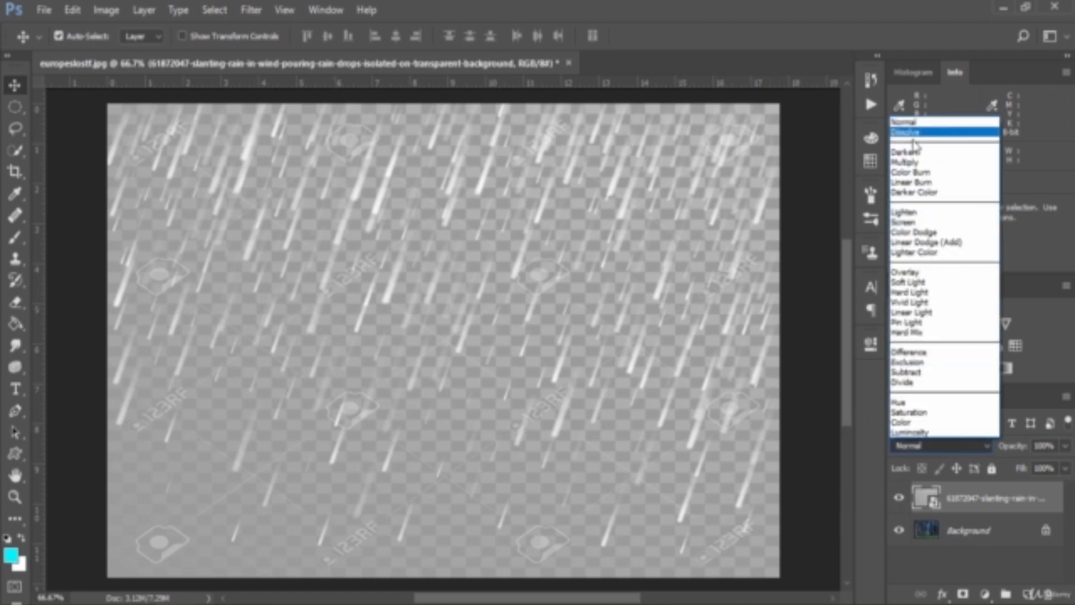
pyautogui.click(912, 133)
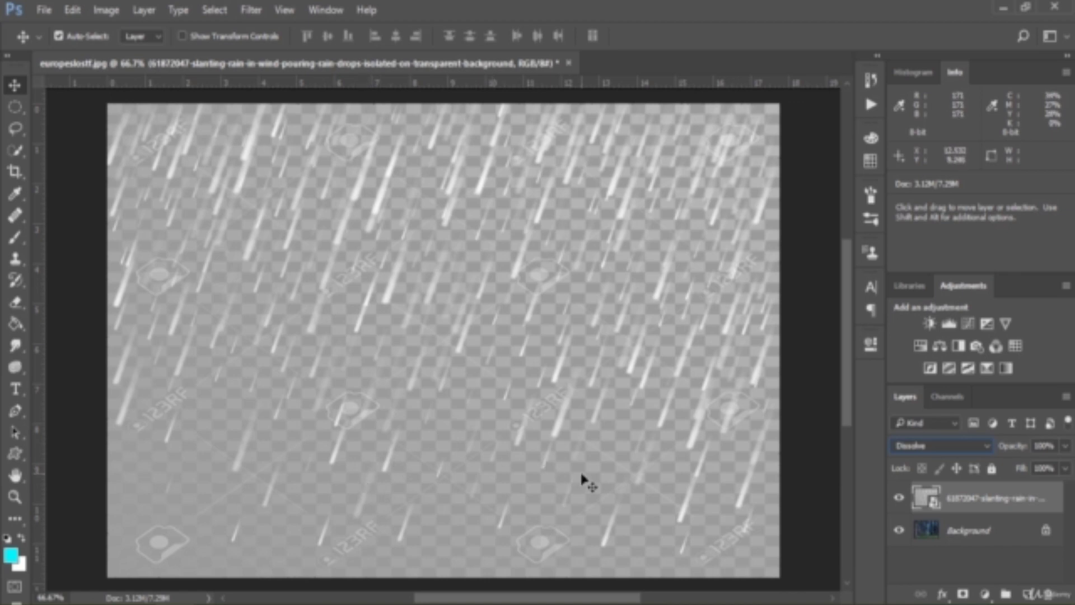
# - Reduce the rain layer's opacity to 4% and toggle its visibility to compare the result
pyautogui.click(1065, 445)
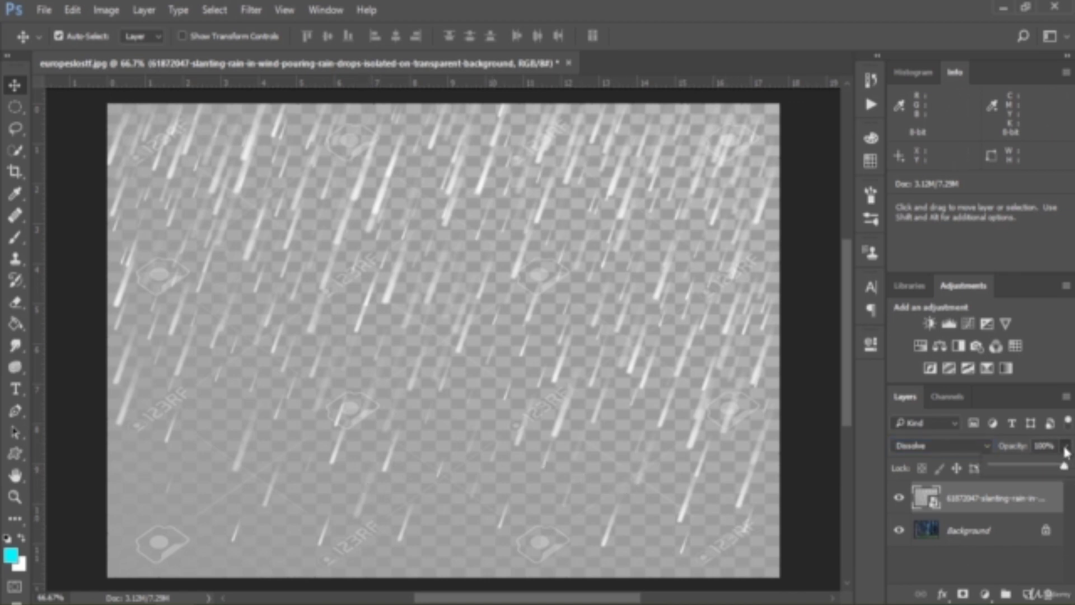
pyautogui.moveTo(1065, 469); pyautogui.dragTo(999, 469)
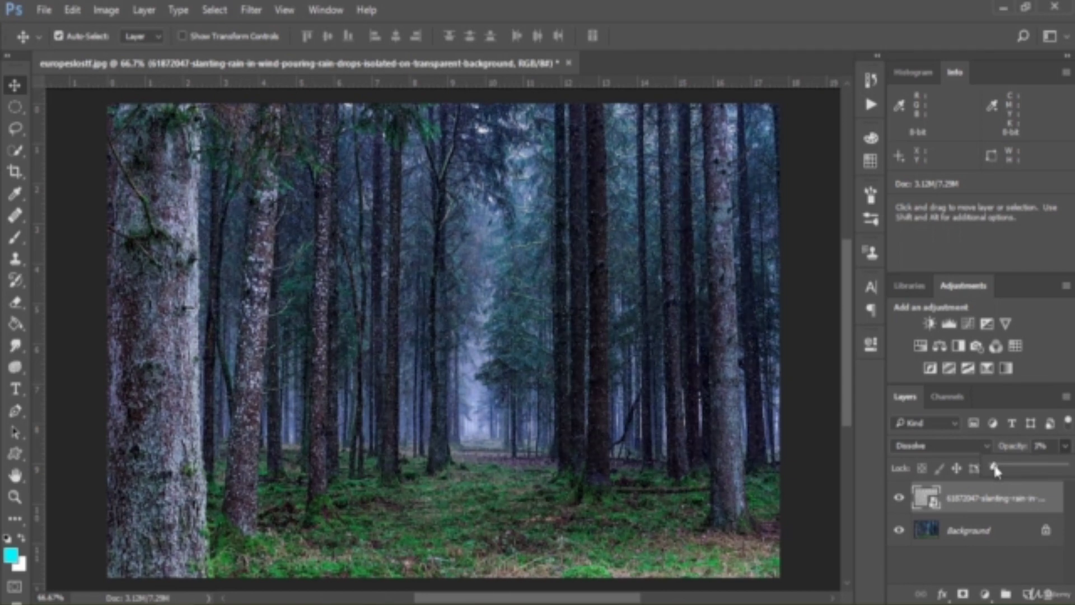
pyautogui.moveTo(995, 470); pyautogui.dragTo(997, 472)
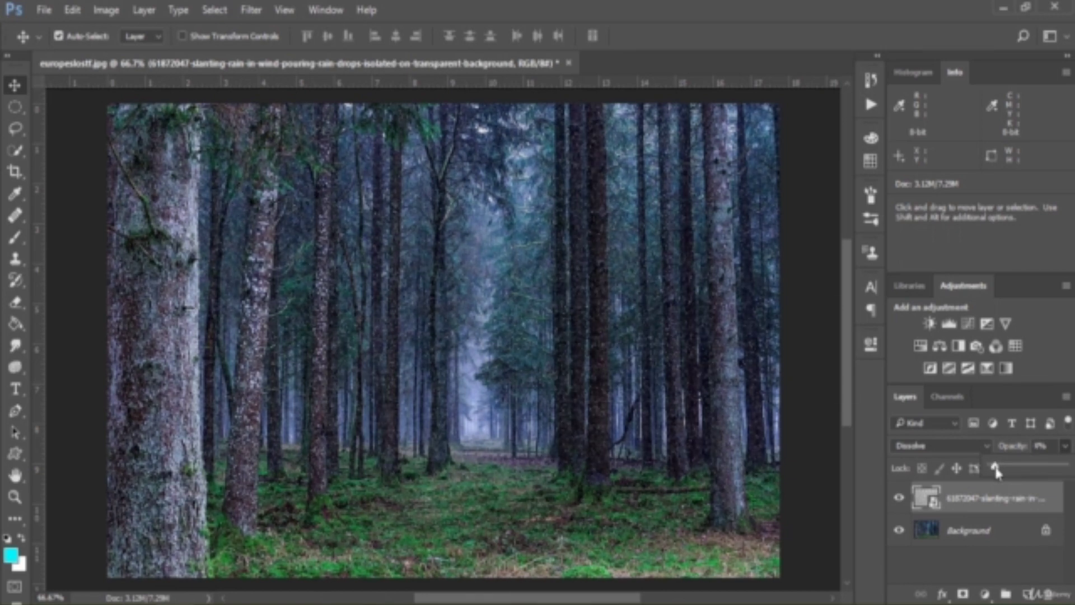
pyautogui.click(899, 499)
pyautogui.click(898, 498)
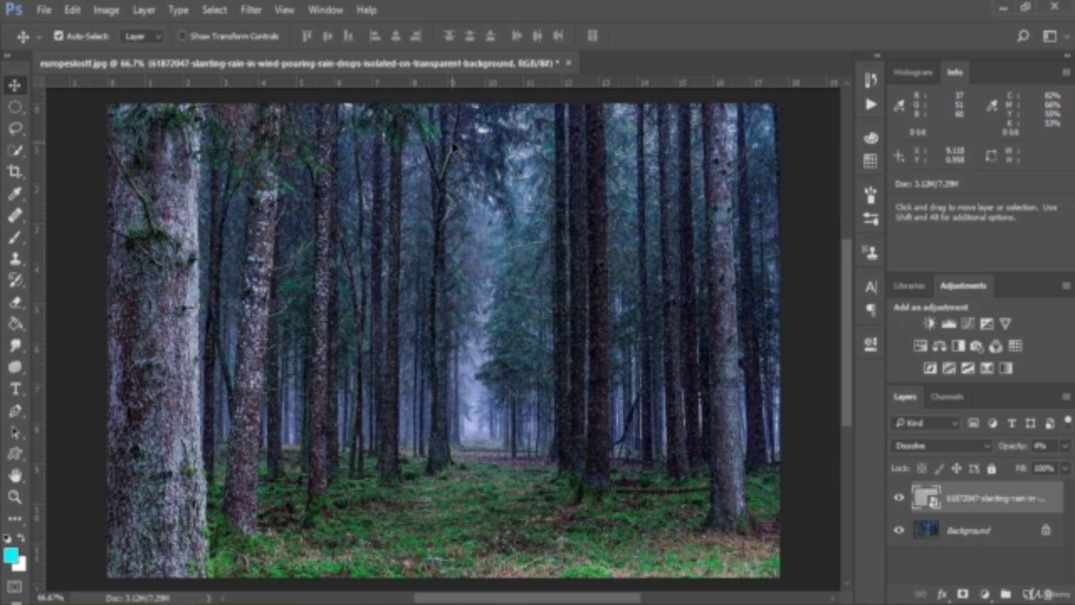
# - Create a new 1280 x 720 pixel RGB document at 72 pixels/inch
pyautogui.click(44, 10)
pyautogui.click(45, 25)
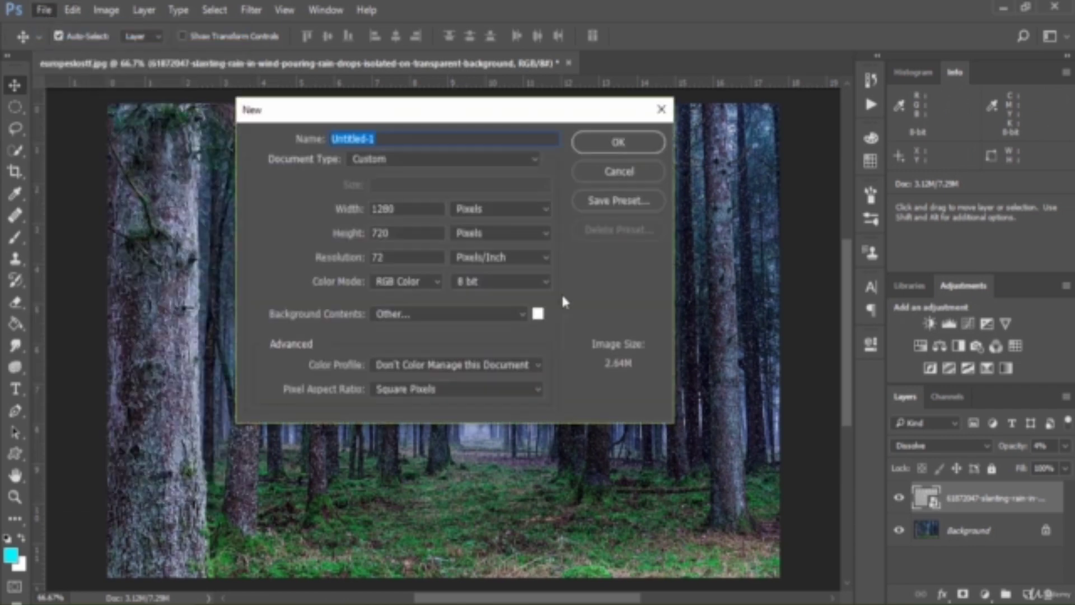
pyautogui.click(625, 140)
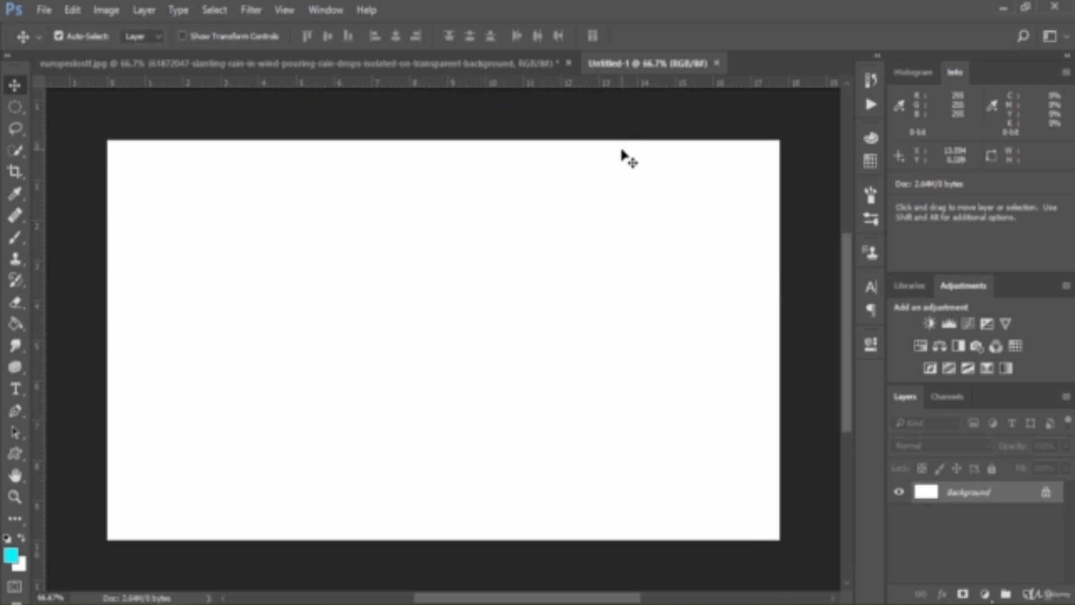
# - With the Custom Shape tool, replace the available talk bubble shapes with the full set of shapes
pyautogui.click(14, 455)
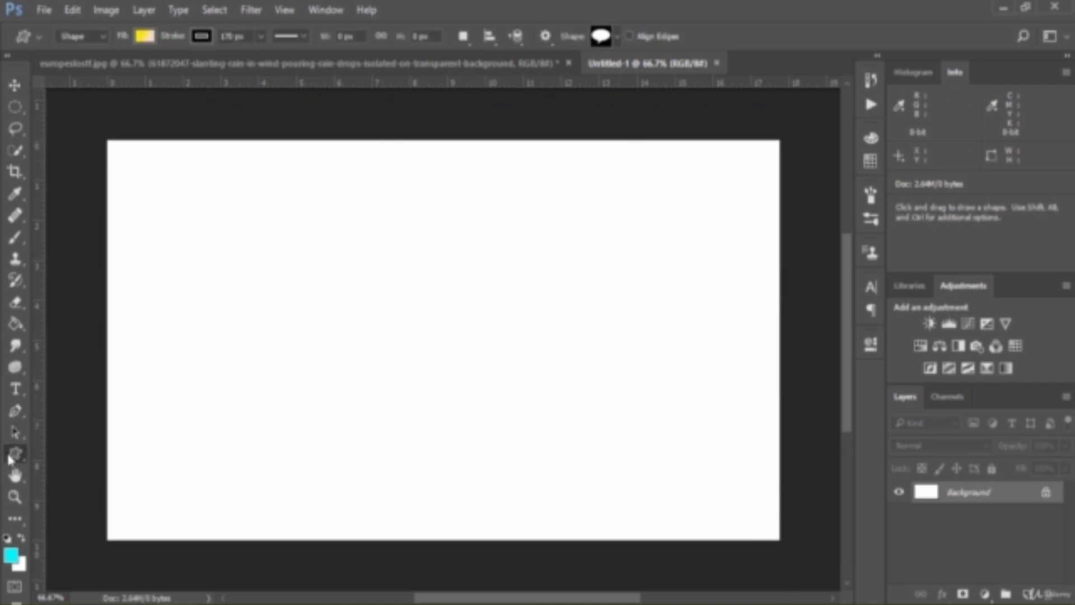
pyautogui.click(613, 36)
pyautogui.click(692, 69)
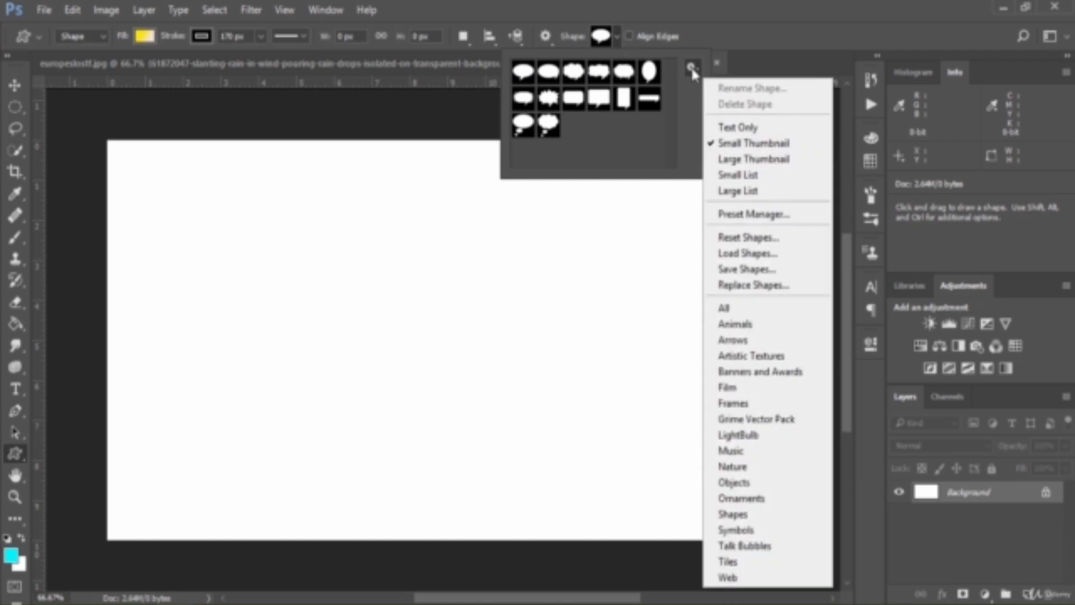
pyautogui.click(763, 325)
pyautogui.click(493, 244)
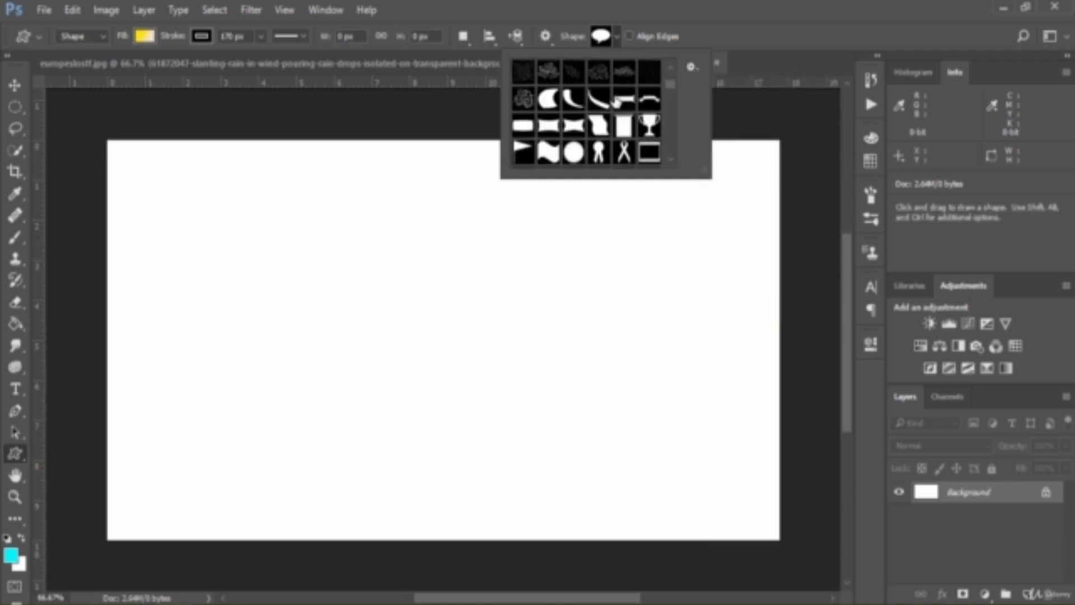
# - Draw a solid circle custom shape about 85 px wide near the middle of the canvas
pyautogui.scroll(-10, 587, 112)
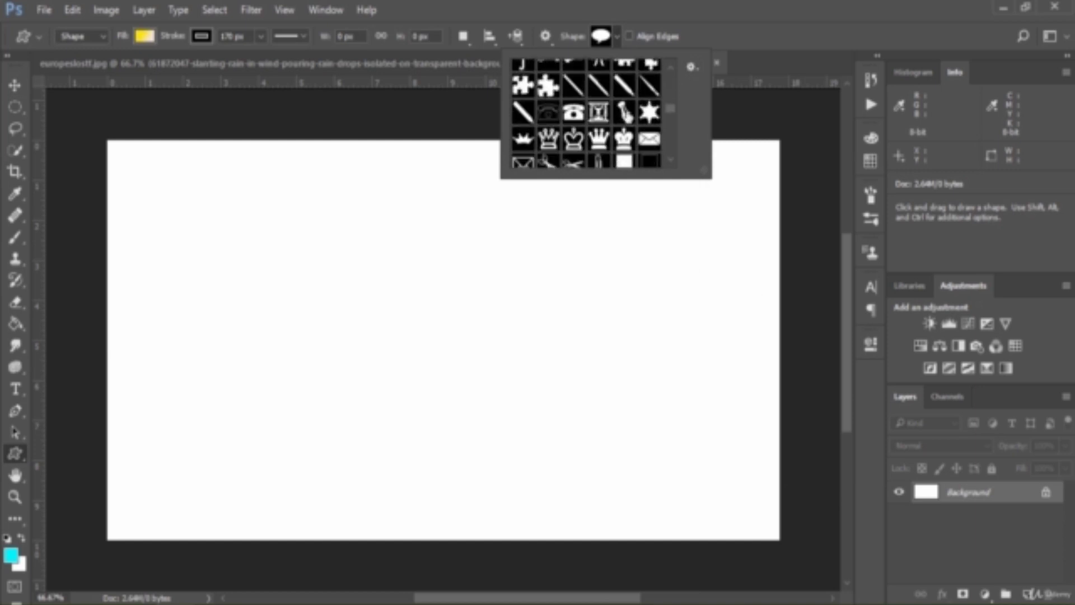
pyautogui.scroll(-10, 599, 129)
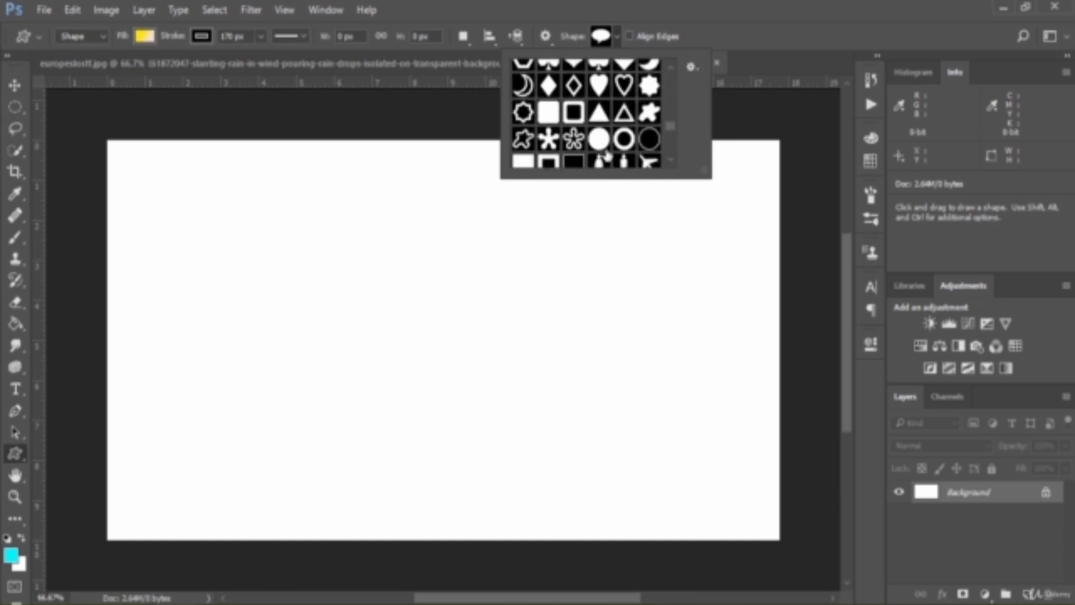
pyautogui.click(598, 139)
pyautogui.moveTo(415, 276); pyautogui.dragTo(463, 322)
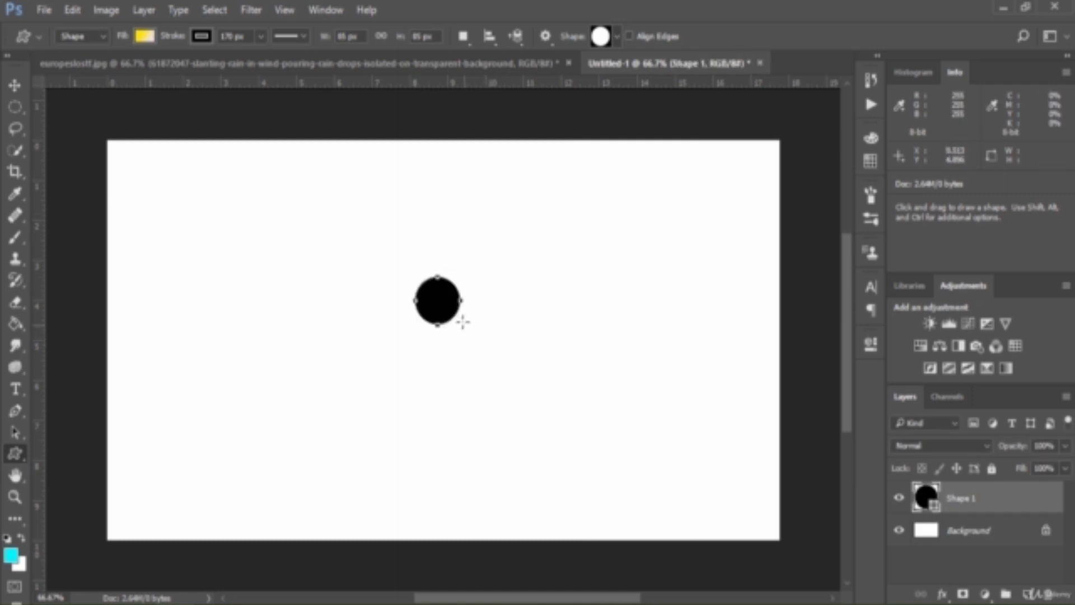
# - Scale the circle to 200% in width and height with Free Transform
pyautogui.hotkey('ctrl', 't')
pyautogui.moveTo(460, 277)
pyautogui.mouseDown()
pyautogui.moveTo(506, 231)
pyautogui.moveTo(460, 288)
pyautogui.mouseUp()
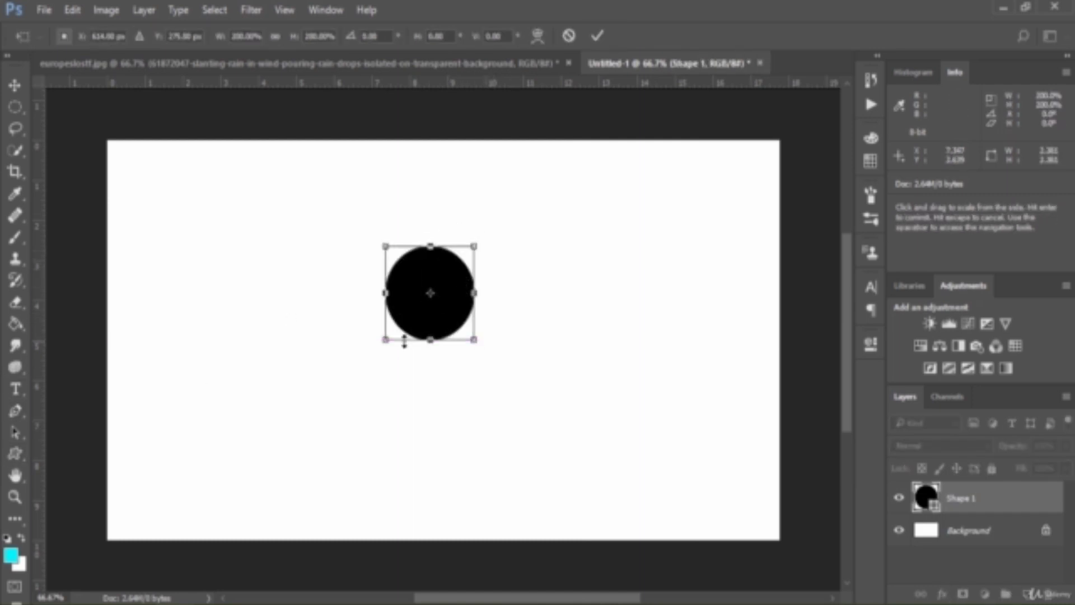
pyautogui.press('Return')
# - Set the foreground color to yellow, hex fff600
pyautogui.click(10, 554)
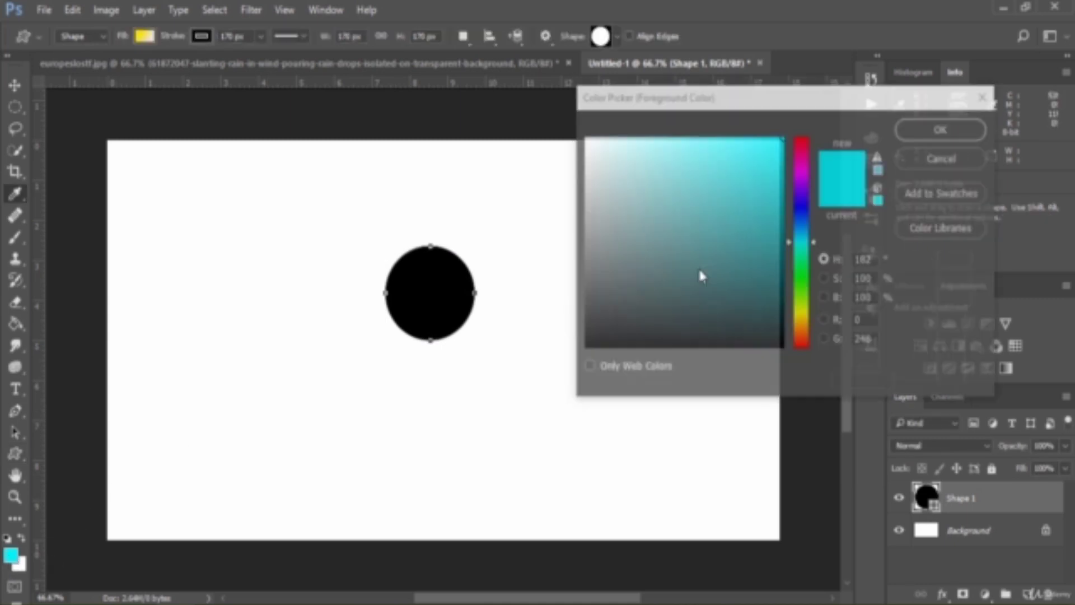
pyautogui.write('fff600')
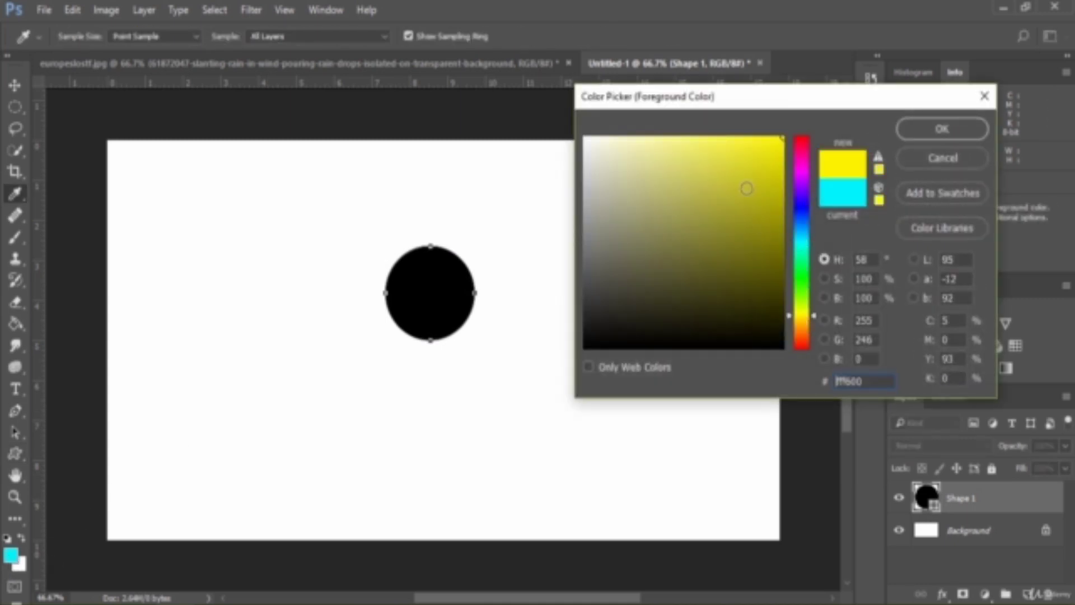
pyautogui.click(945, 130)
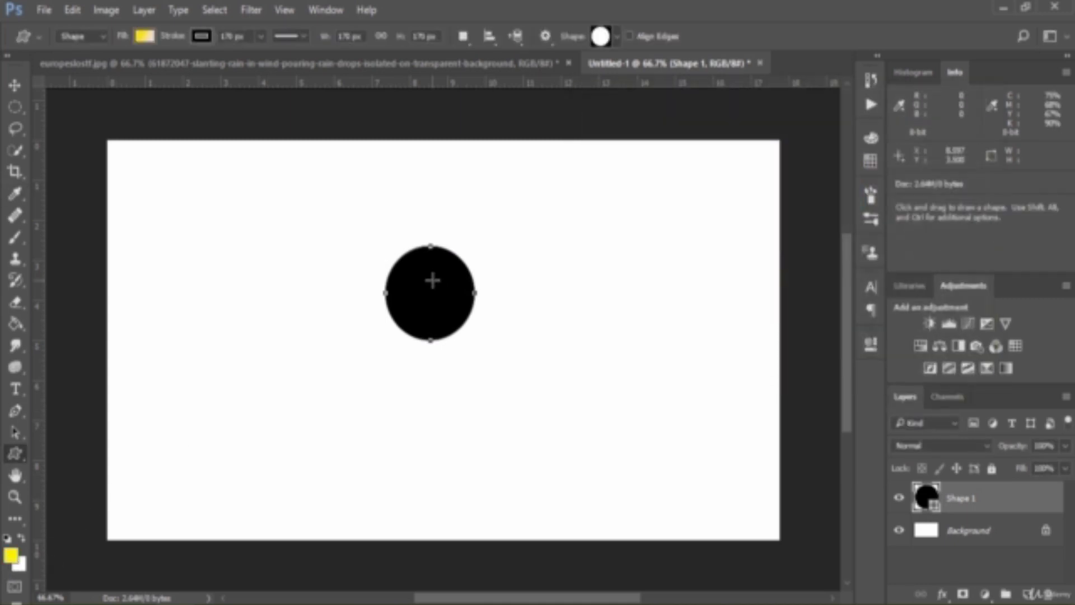
# - Rasterize the circle's shape layer and fill the circle with the yellow foreground color using the Paint Bucket
pyautogui.click(432, 280)
pyautogui.click(595, 274)
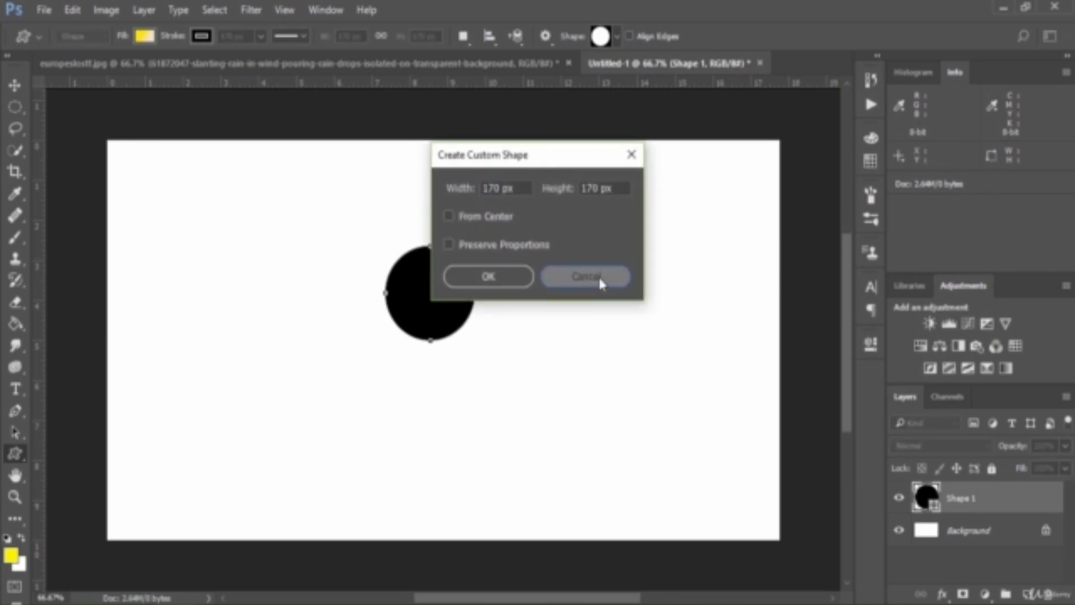
pyautogui.click(22, 324)
pyautogui.click(448, 283)
pyautogui.click(549, 246)
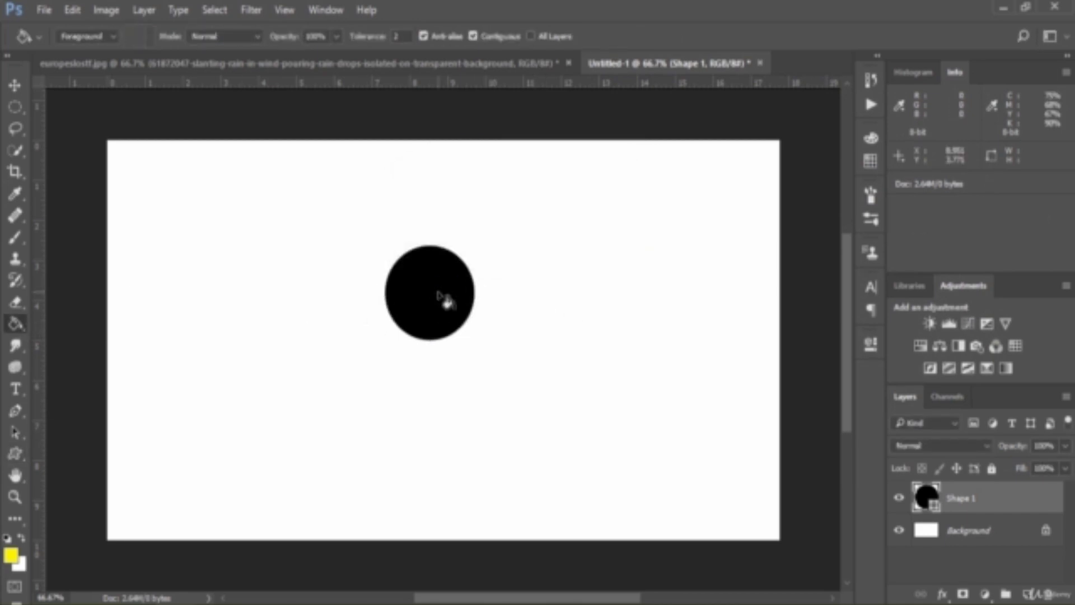
pyautogui.click(446, 300)
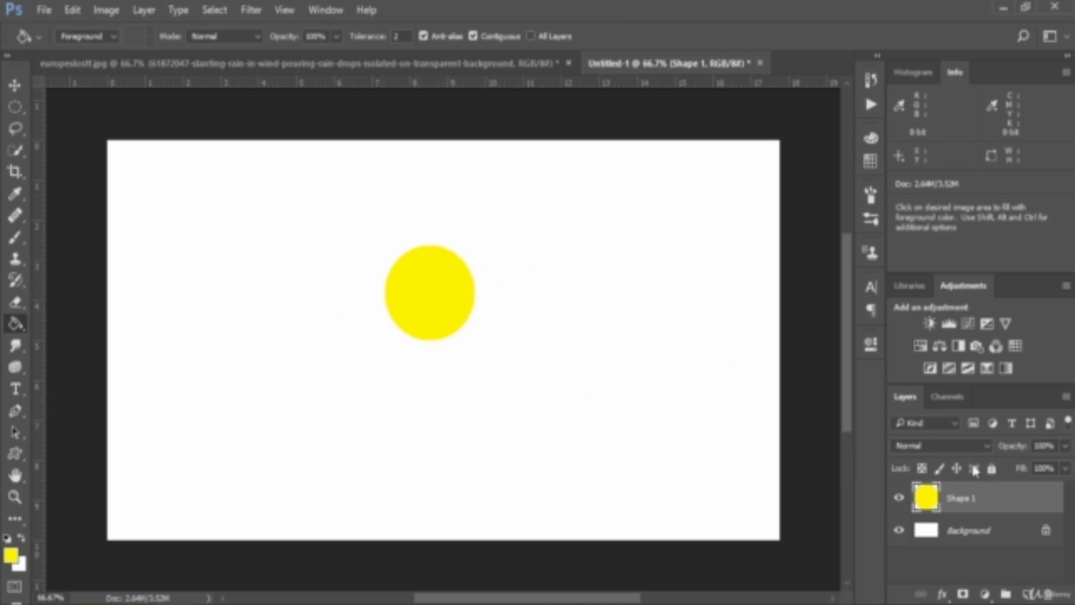
# - Set the yellow circle layer's blend mode to Dissolve and its opacity to 65%
pyautogui.click(951, 444)
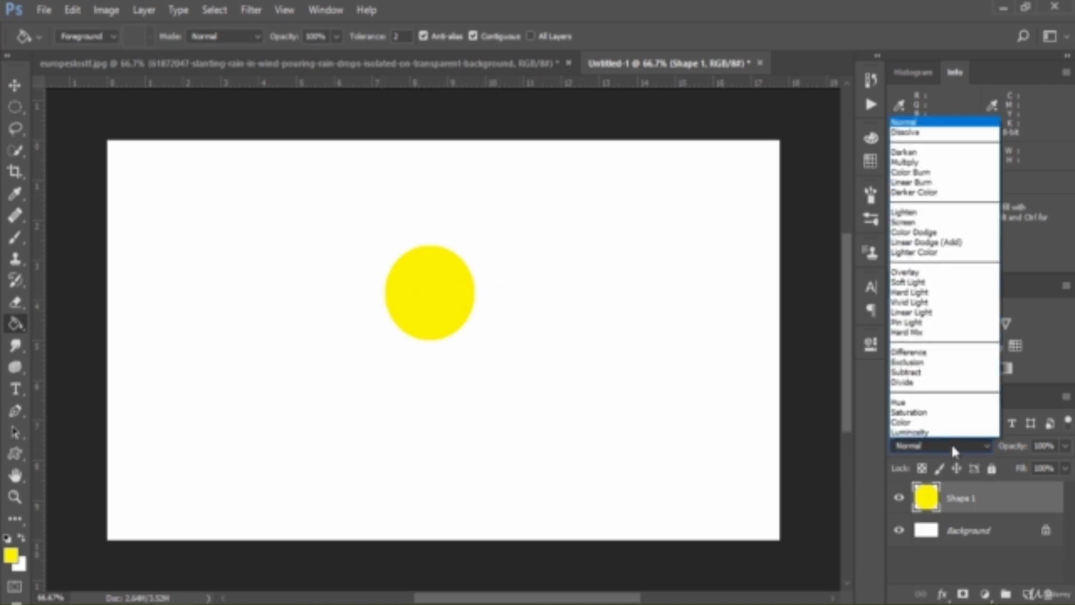
pyautogui.click(911, 133)
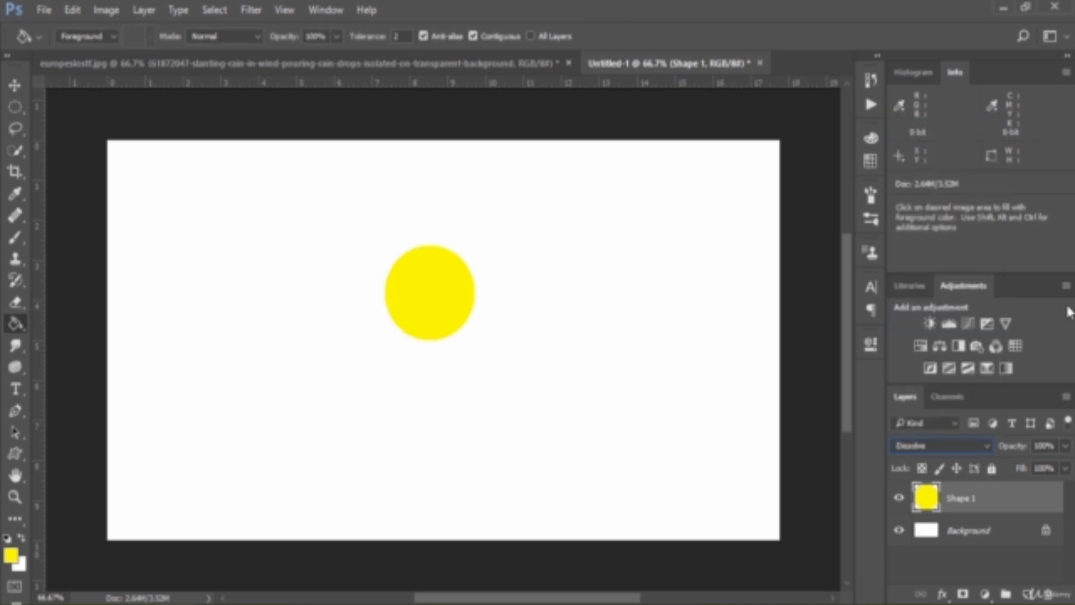
pyautogui.click(1065, 445)
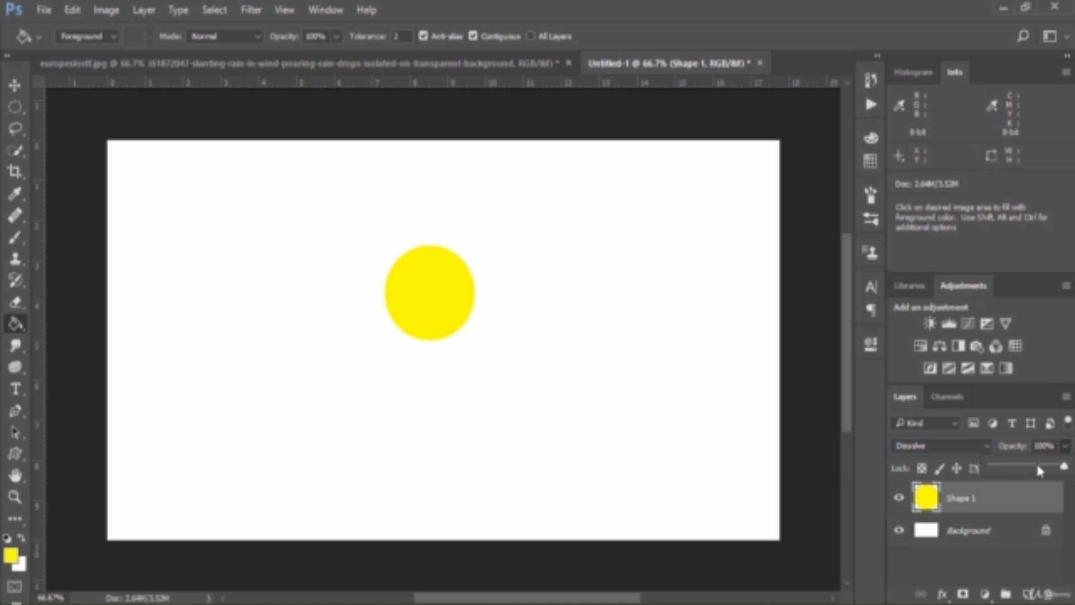
pyautogui.moveTo(1059, 464); pyautogui.dragTo(1039, 466)
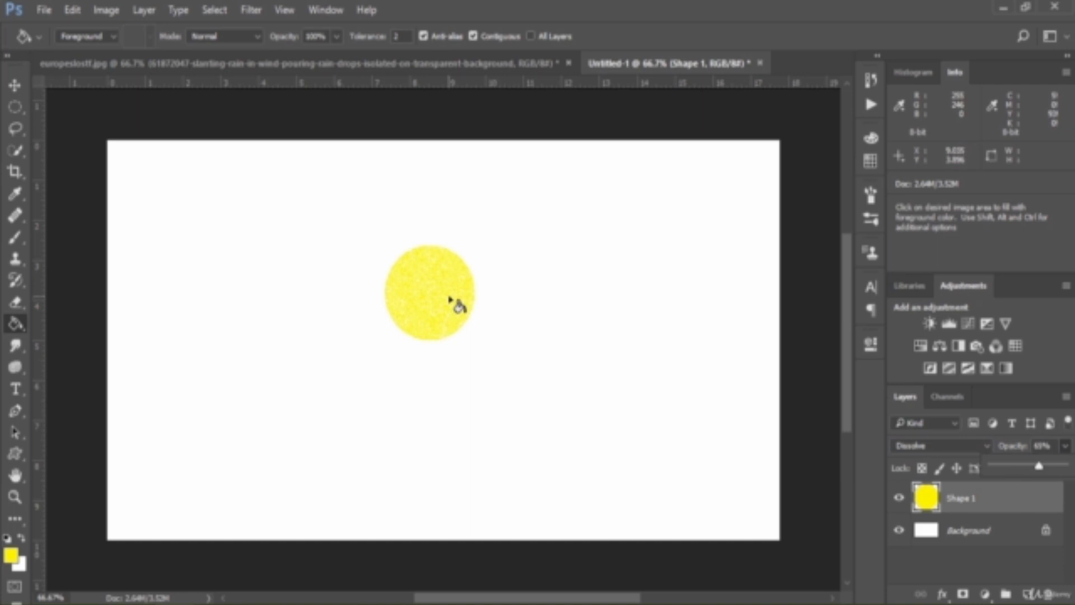
# - Inspect the circle's dissolve grain at 100% zoom and reduce the layer's fill to 78%
pyautogui.hotkey('ctrl', '1')
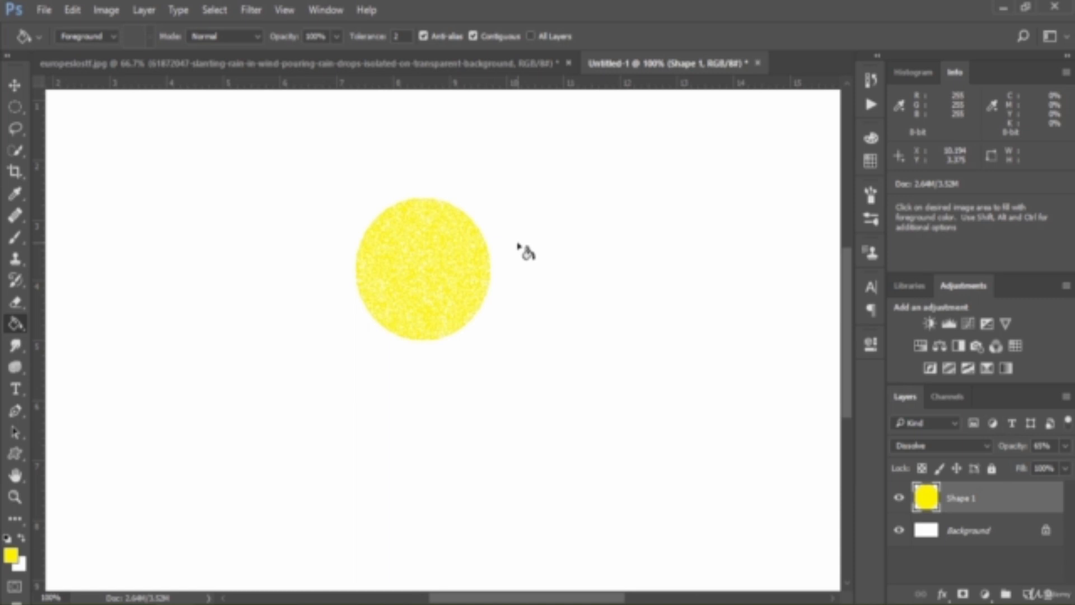
pyautogui.press('ctrl')
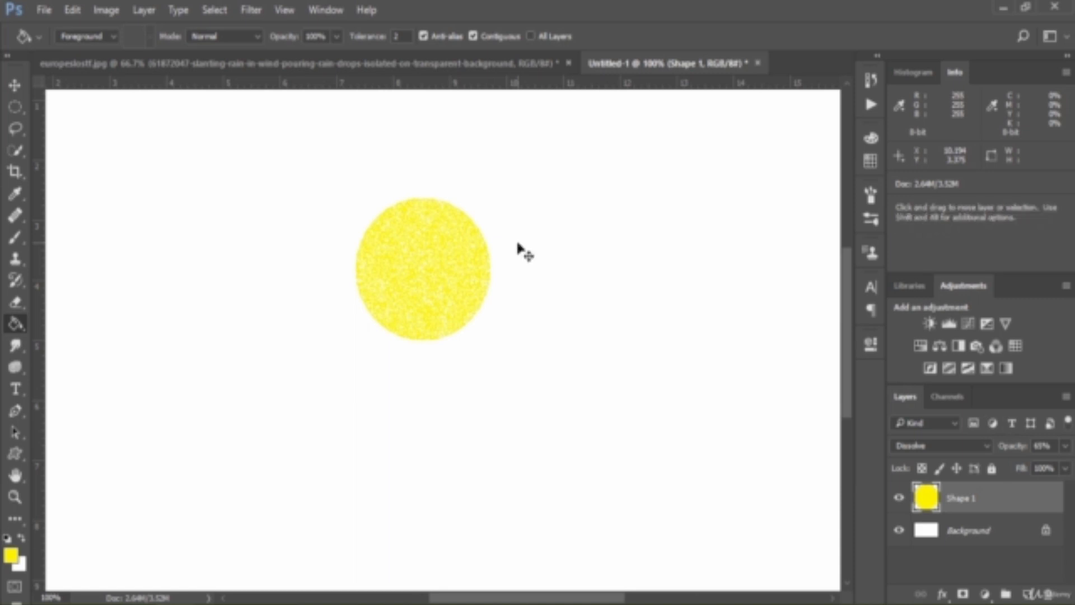
pyautogui.hotkey('ctrl', '-')
pyautogui.click(1064, 469)
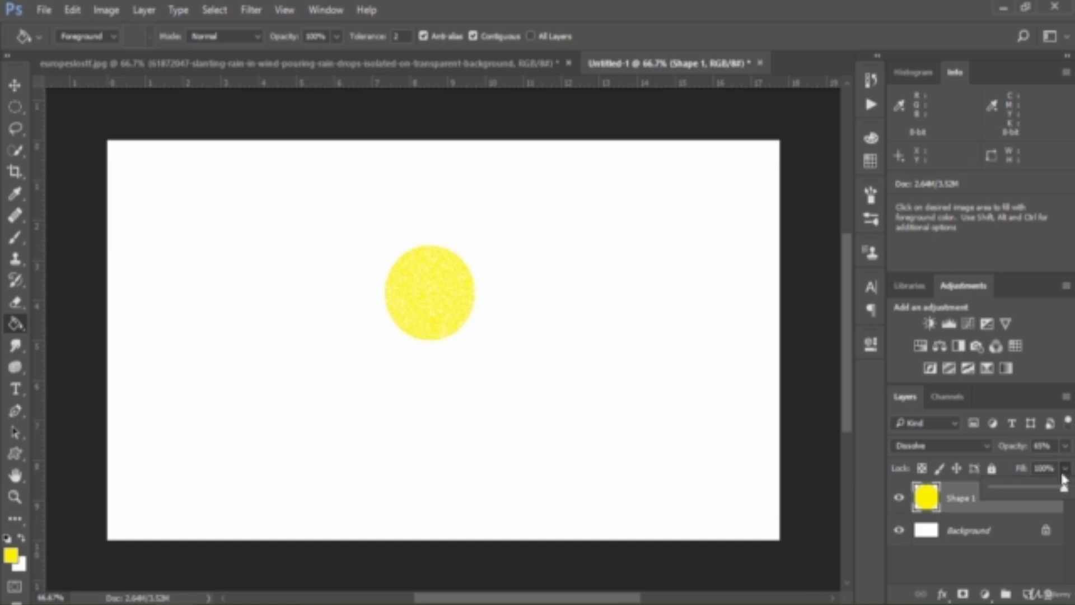
pyautogui.moveTo(1064, 480)
pyautogui.mouseDown()
pyautogui.moveTo(1027, 490)
pyautogui.moveTo(1064, 488)
pyautogui.mouseUp()
pyautogui.moveTo(1064, 488); pyautogui.dragTo(1051, 491)
# - Draw a solid starburst seal about 349 px wide beside the yellow circle with the Custom Shape tool
pyautogui.click(17, 454)
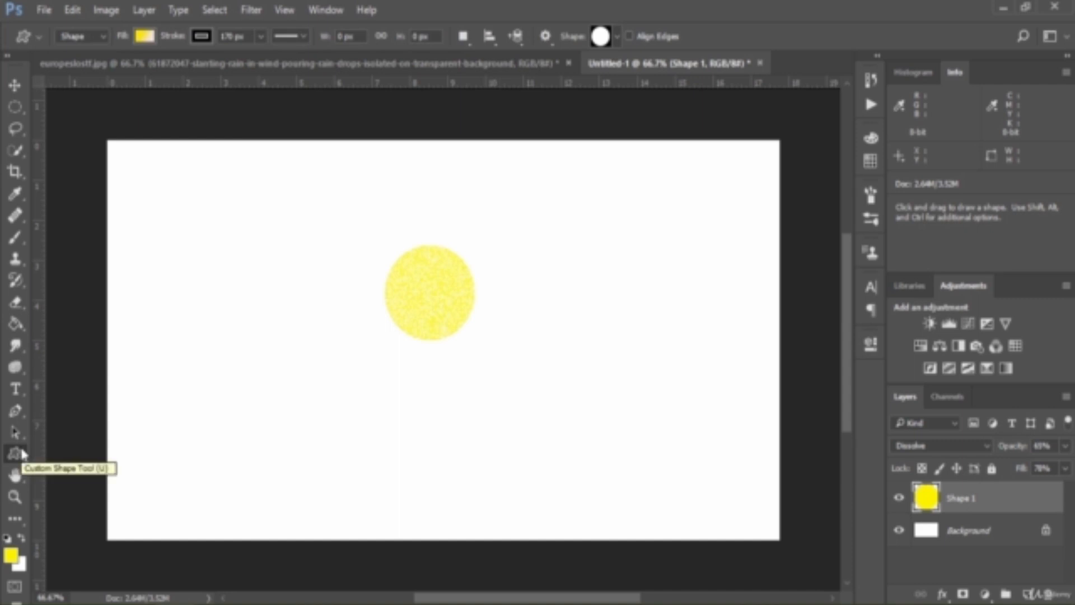
pyautogui.click(619, 36)
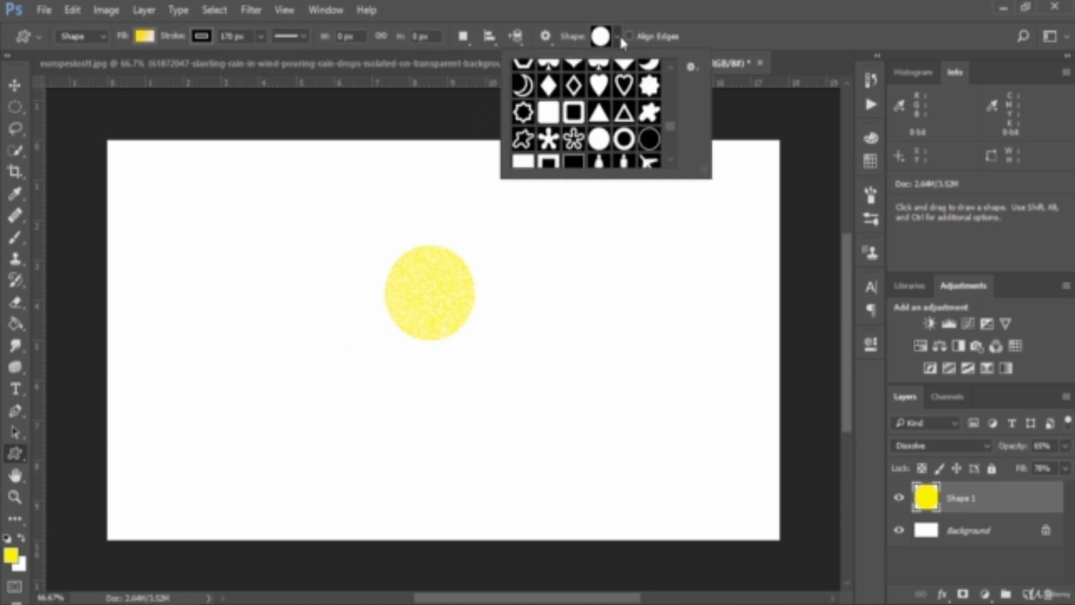
pyautogui.scroll(6, 644, 112)
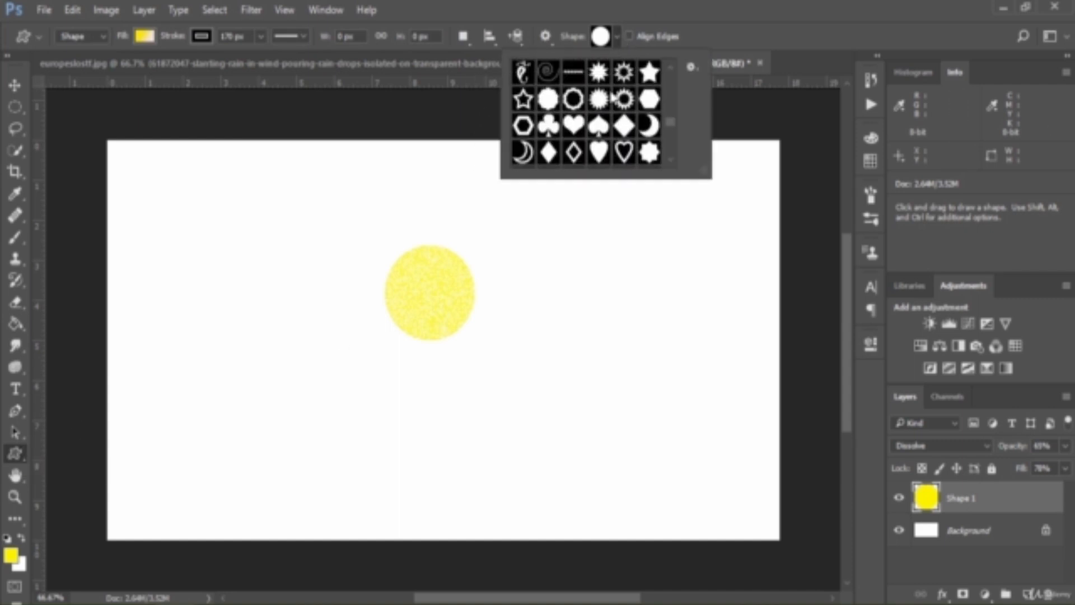
pyautogui.moveTo(670, 101); pyautogui.dragTo(668, 72)
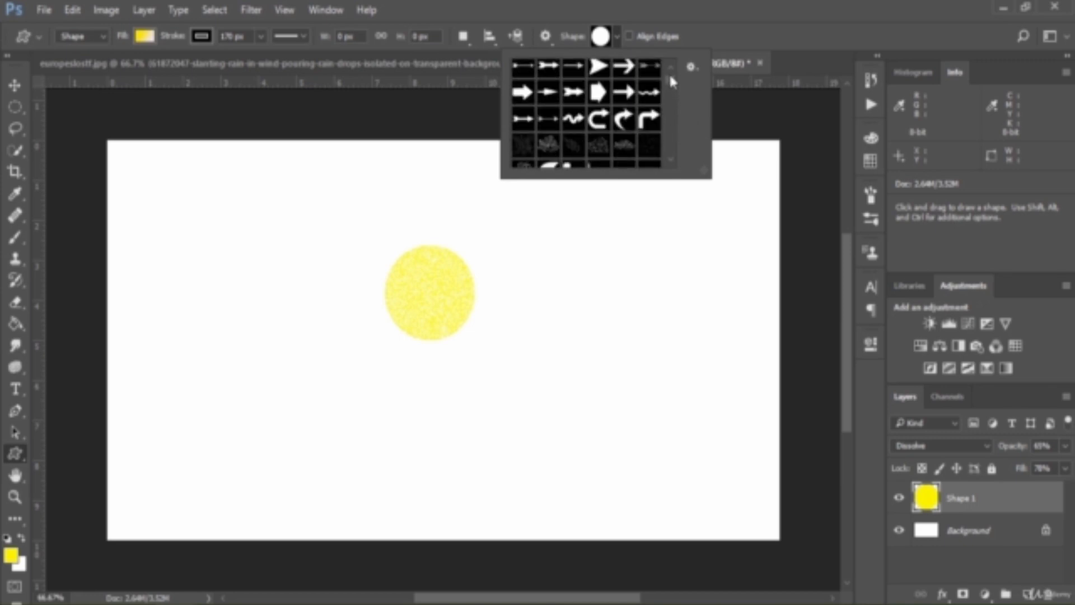
pyautogui.scroll(-10, 585, 102)
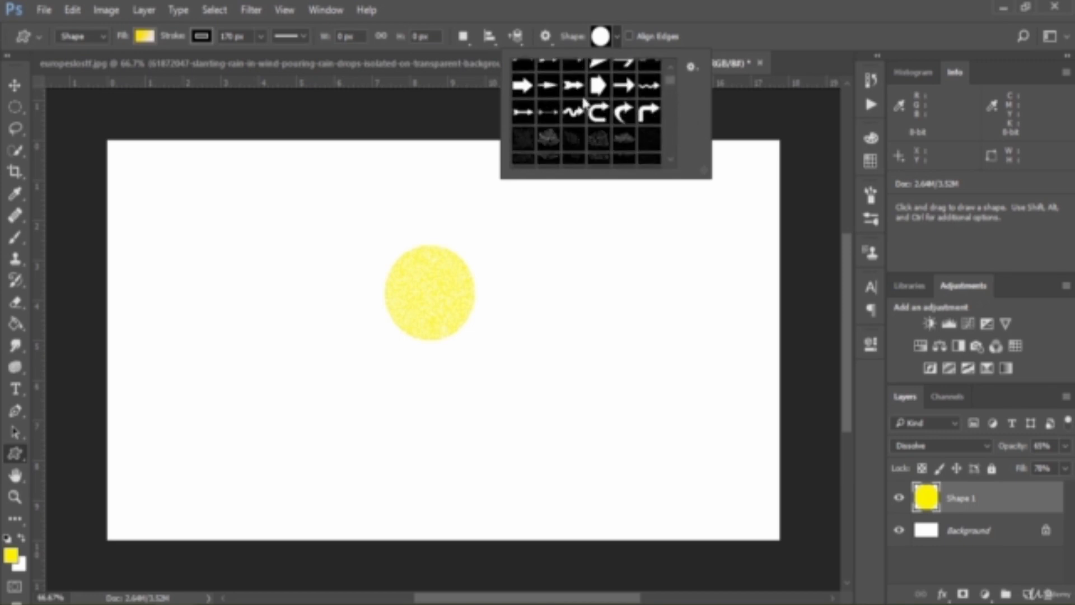
pyautogui.click(574, 115)
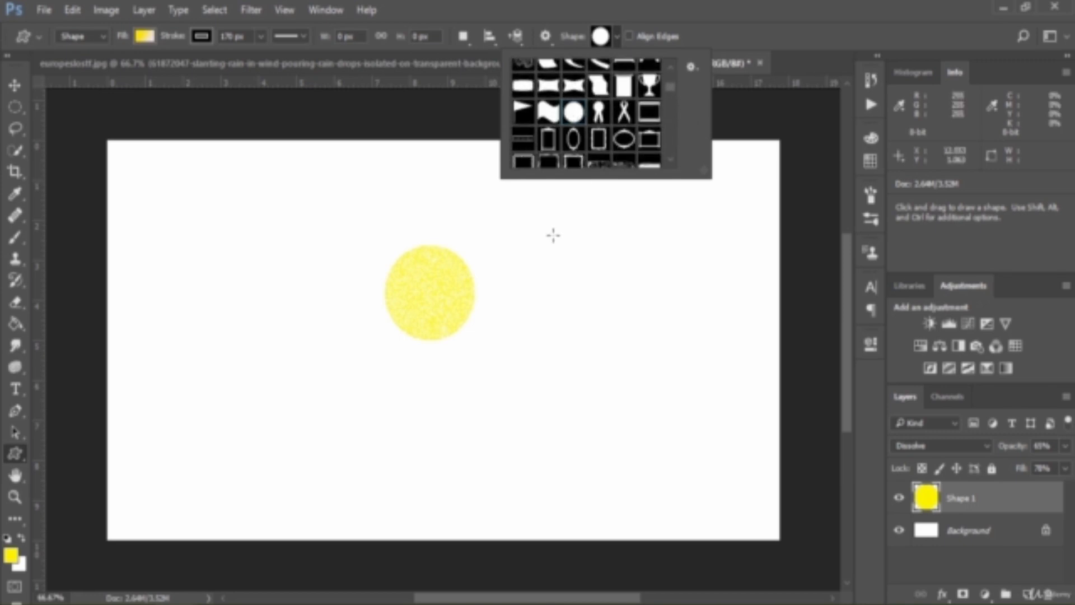
pyautogui.moveTo(552, 233); pyautogui.dragTo(594, 302)
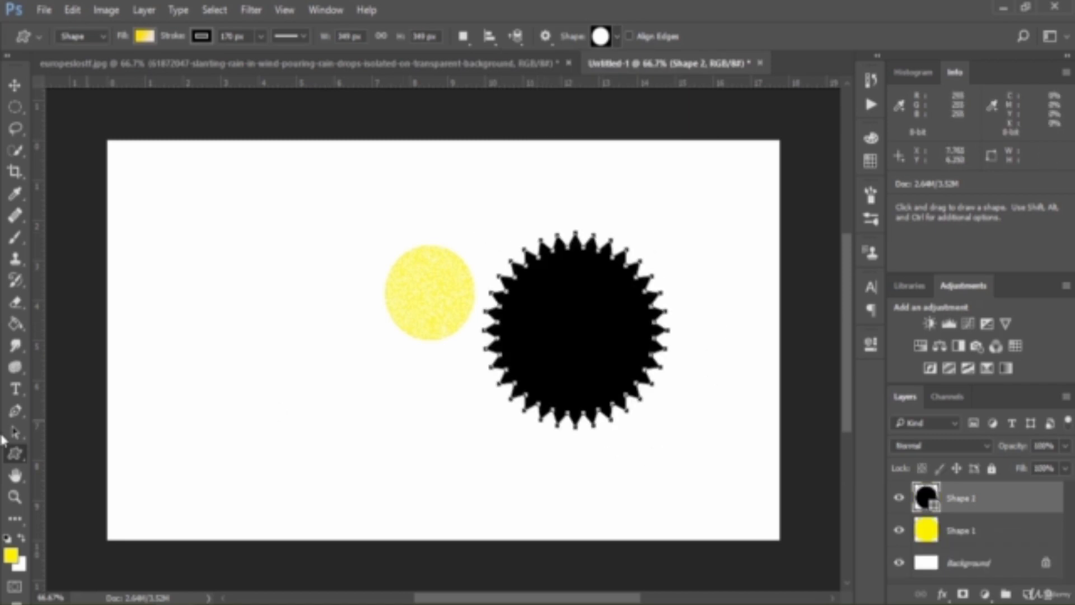
# - Set the foreground color to orange-red, then rasterize the starburst and fill it using the Paint Bucket
pyautogui.click(11, 555)
pyautogui.hotkey('ctrl', 'v')
pyautogui.press('Return')
pyautogui.press('g')
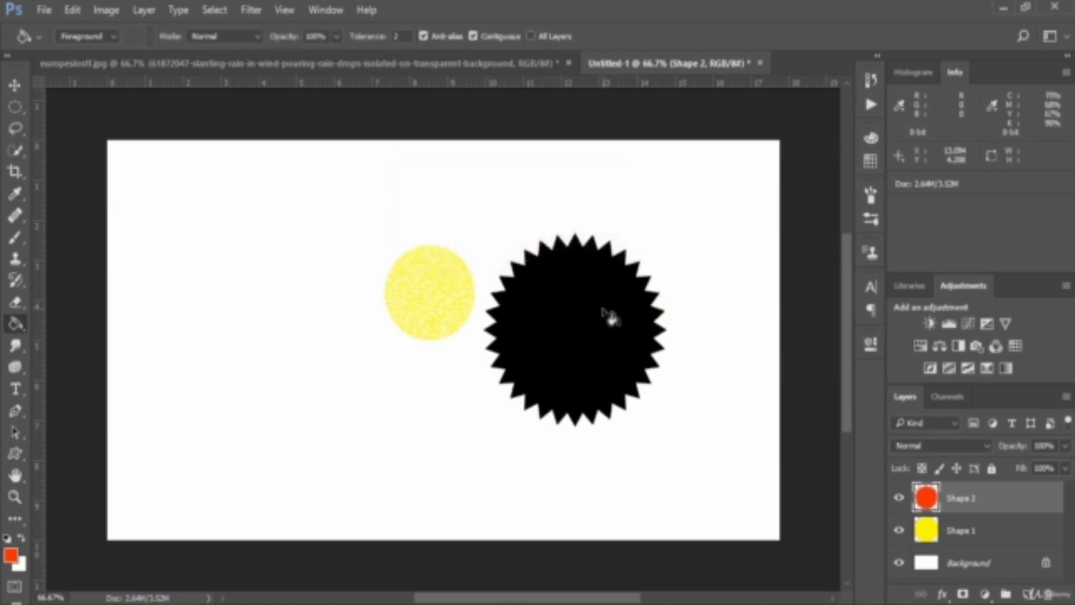
pyautogui.click(612, 318)
# - Set the orange-red starburst layer's blend mode to Dissolve and reduce its opacity
pyautogui.click(941, 445)
pyautogui.click(918, 142)
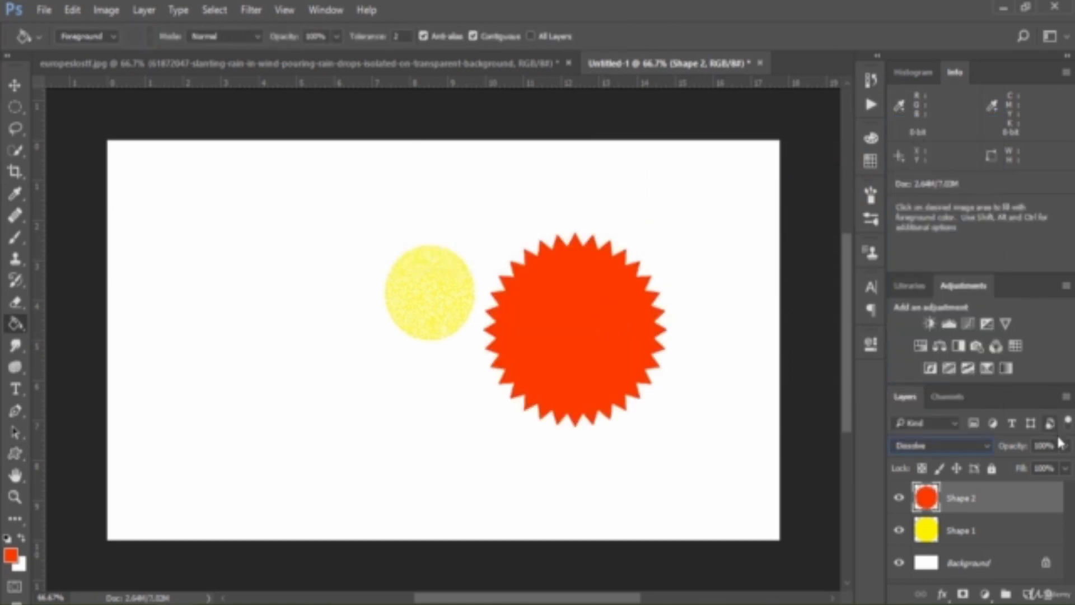
pyautogui.click(1063, 445)
pyautogui.moveTo(1061, 468); pyautogui.dragTo(1053, 473)
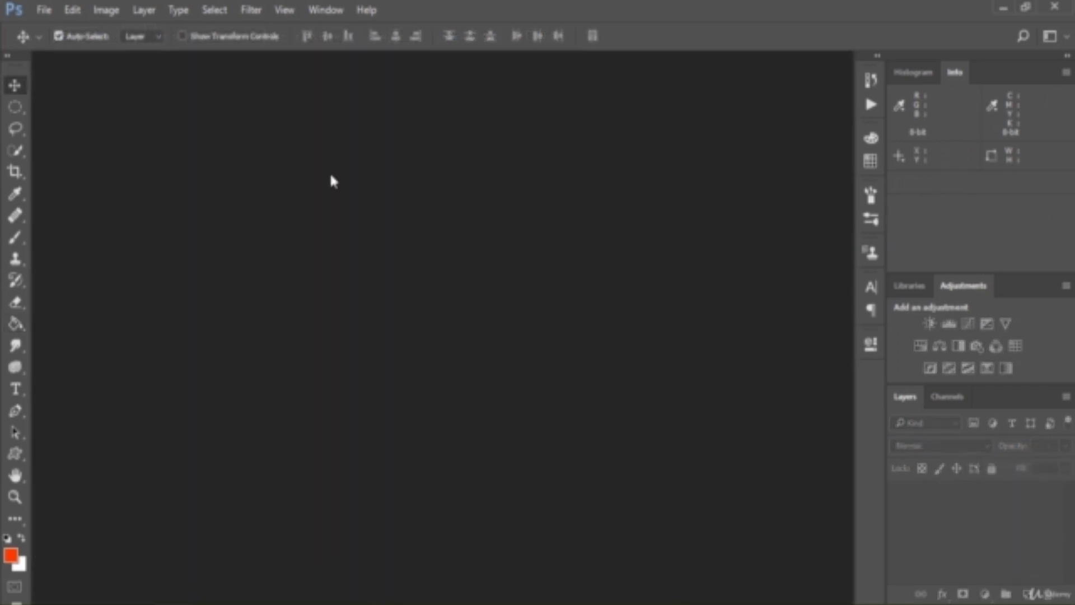
# - Create a new 1280 x 720 px RGB document at 72 pixels/inch with a white background
pyautogui.click(37, 9)
pyautogui.click(51, 29)
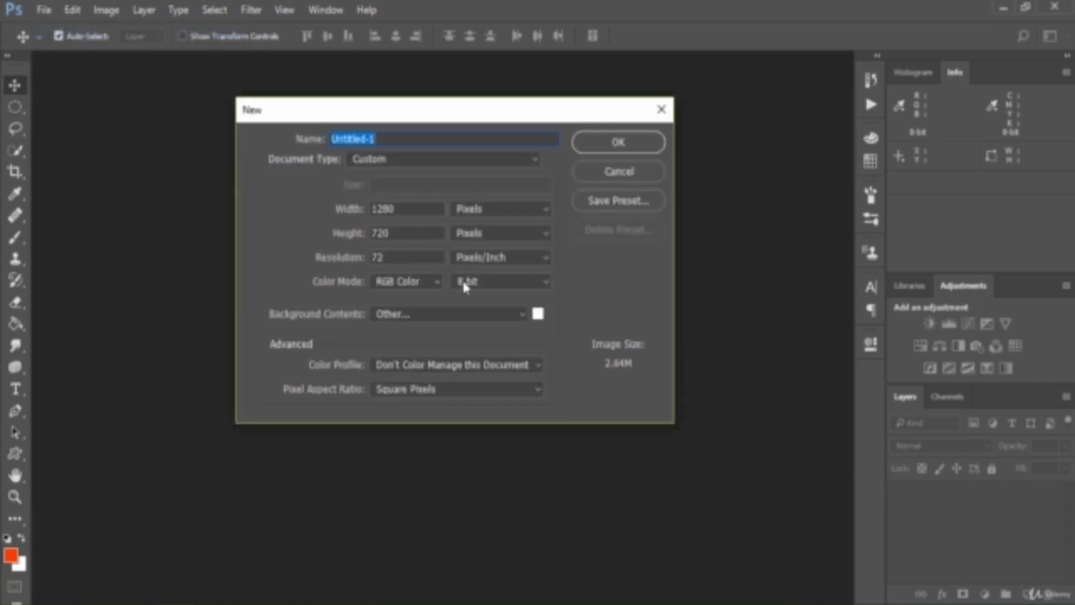
pyautogui.click(618, 143)
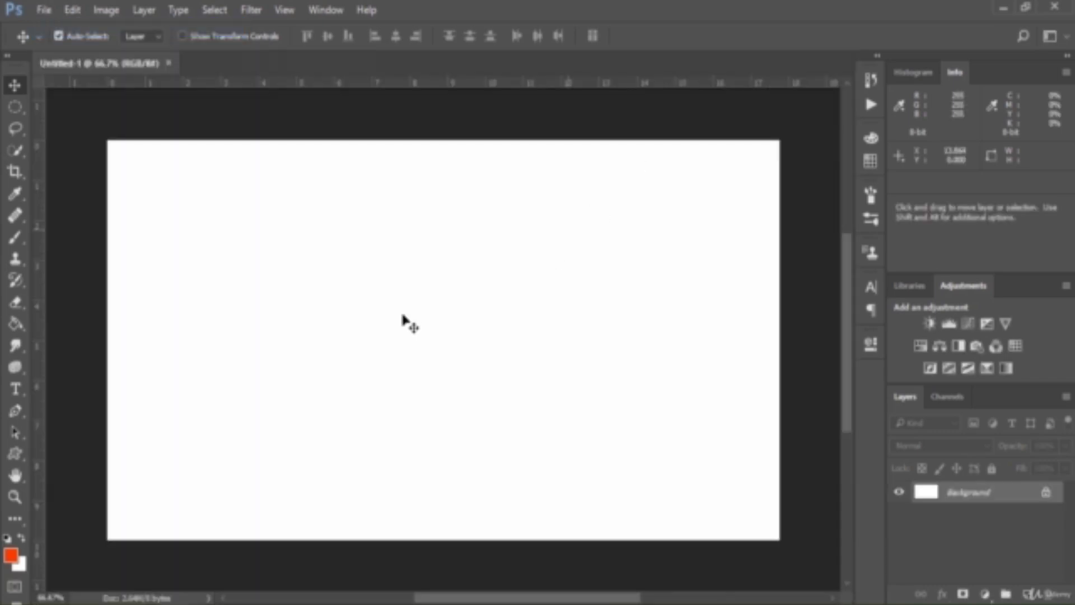
# - Add the orange-red text HELLO in the Franchise font on the blank canvas
pyautogui.click(16, 389)
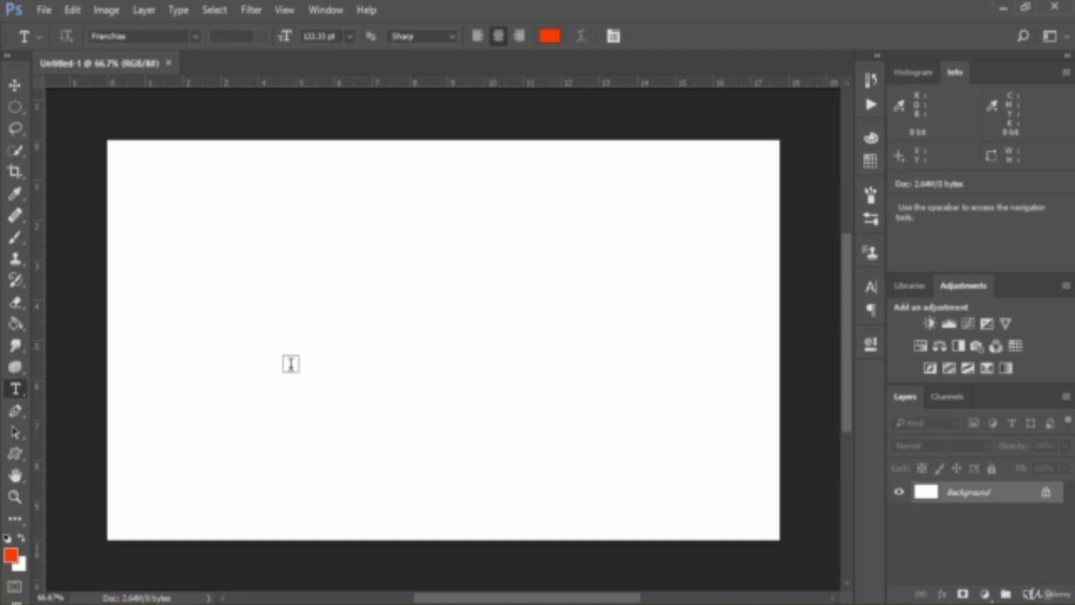
pyautogui.click(290, 363)
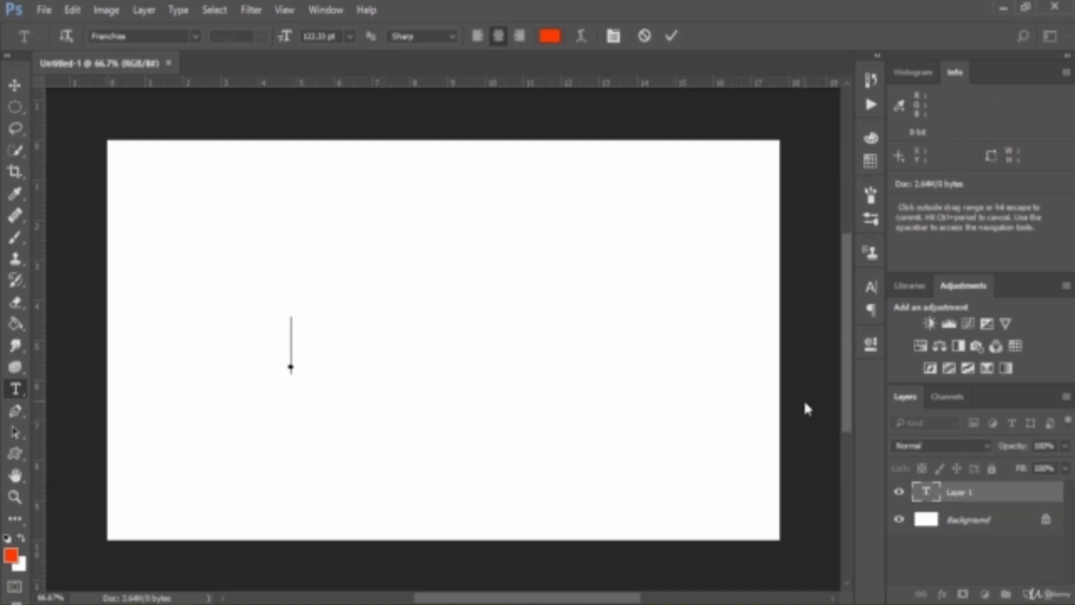
pyautogui.write('HELO')
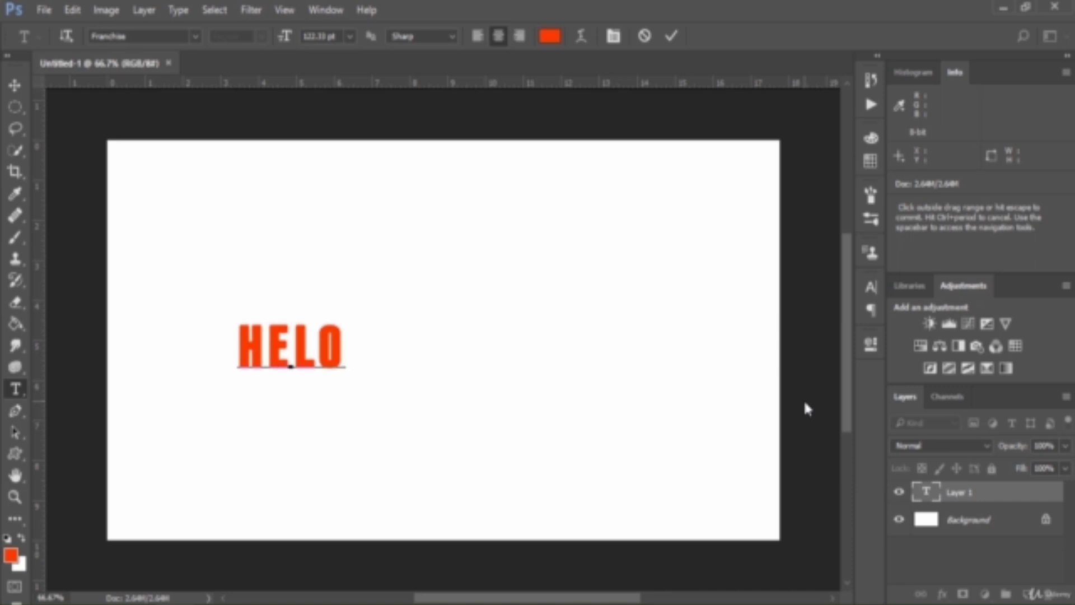
pyautogui.press('Left')
pyautogui.write('L')
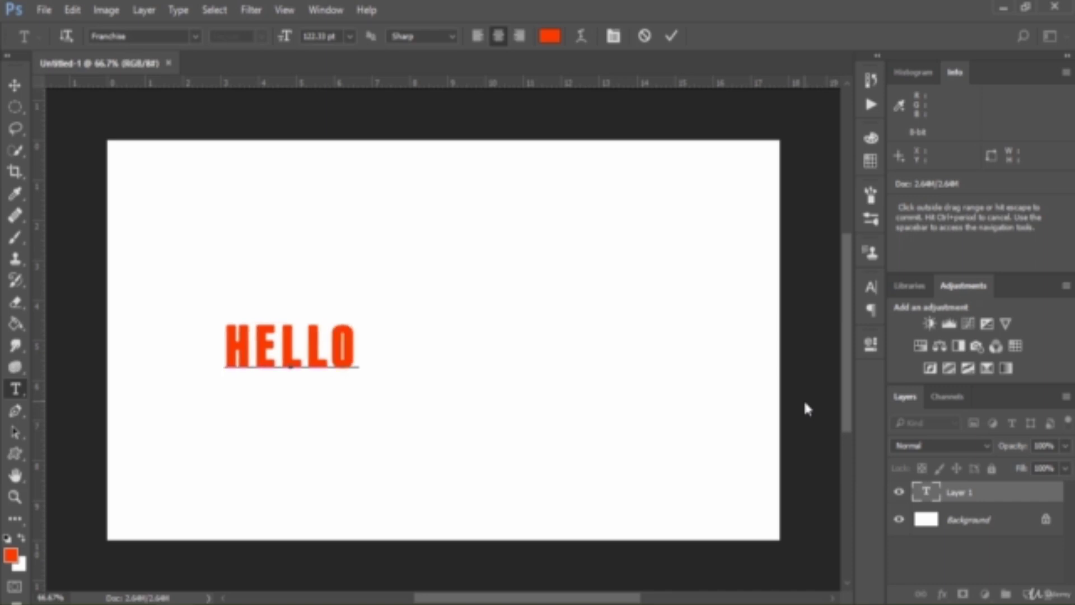
pyautogui.click(15, 85)
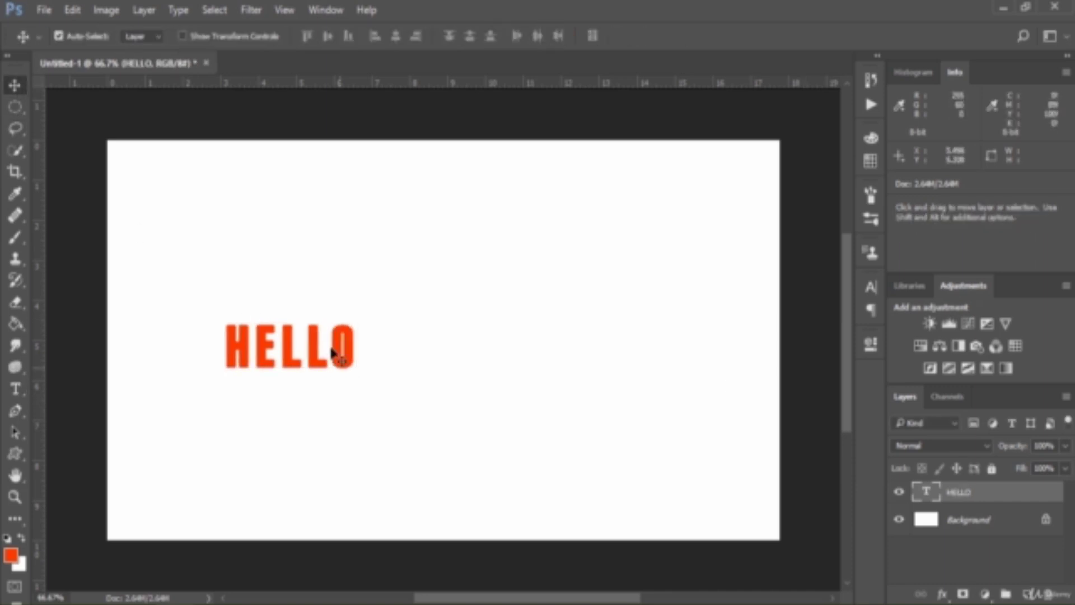
# - Scale the HELLO text to about 182% and position it near the middle of the canvas
pyautogui.moveTo(332, 352); pyautogui.dragTo(450, 333)
pyautogui.hotkey('ctrl', 't')
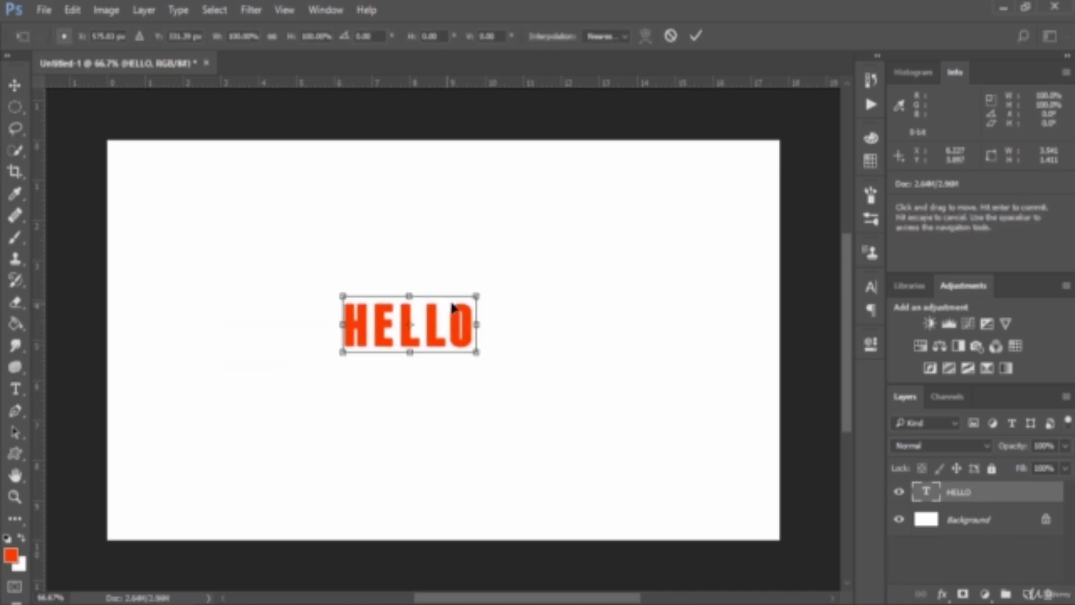
pyautogui.moveTo(477, 295); pyautogui.dragTo(580, 232)
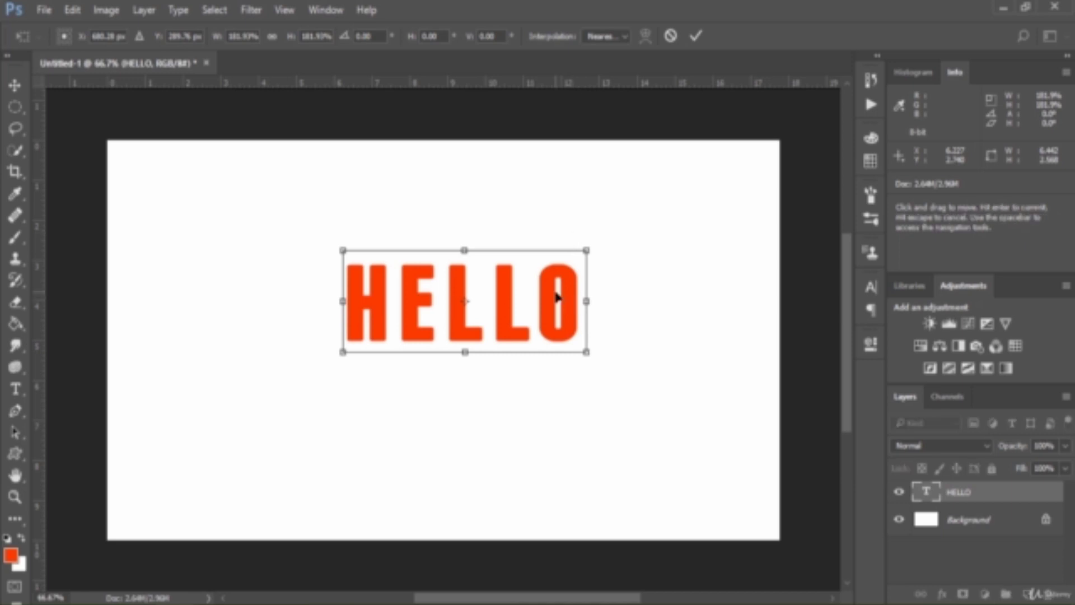
pyautogui.moveTo(553, 298); pyautogui.dragTo(524, 313)
pyautogui.press('Return')
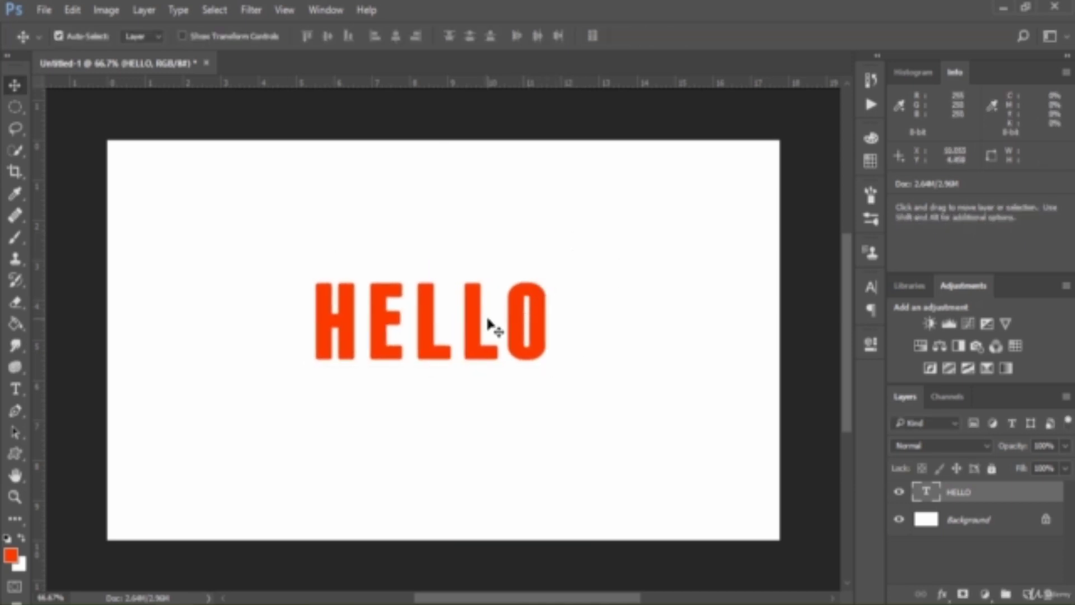
# - Set the HELLO layer's blend mode to Dissolve and its opacity to 62%, checking the grain at 100% zoom
pyautogui.click(956, 445)
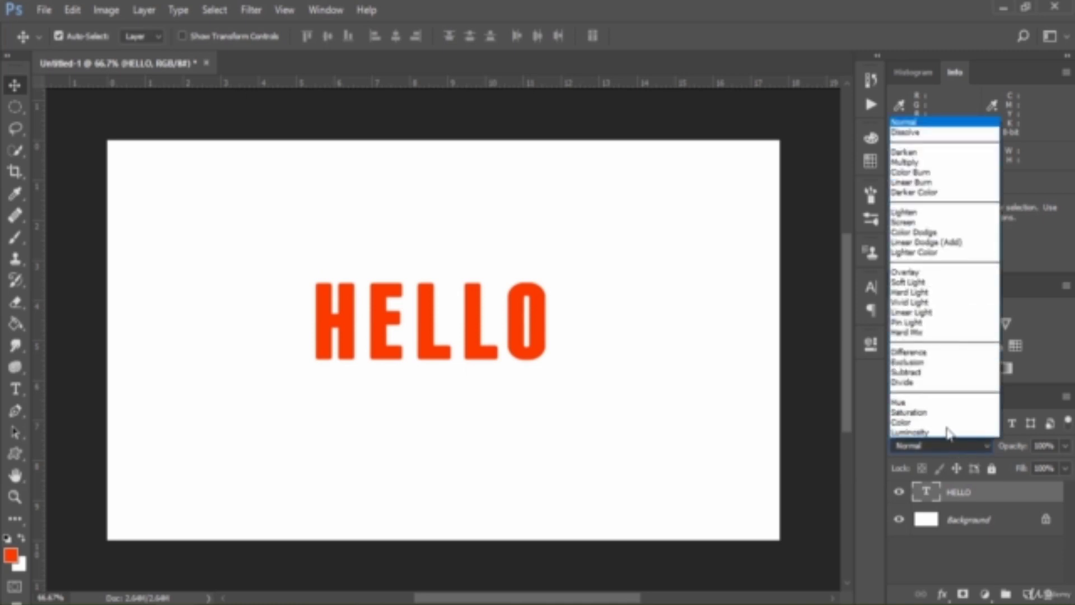
pyautogui.click(920, 134)
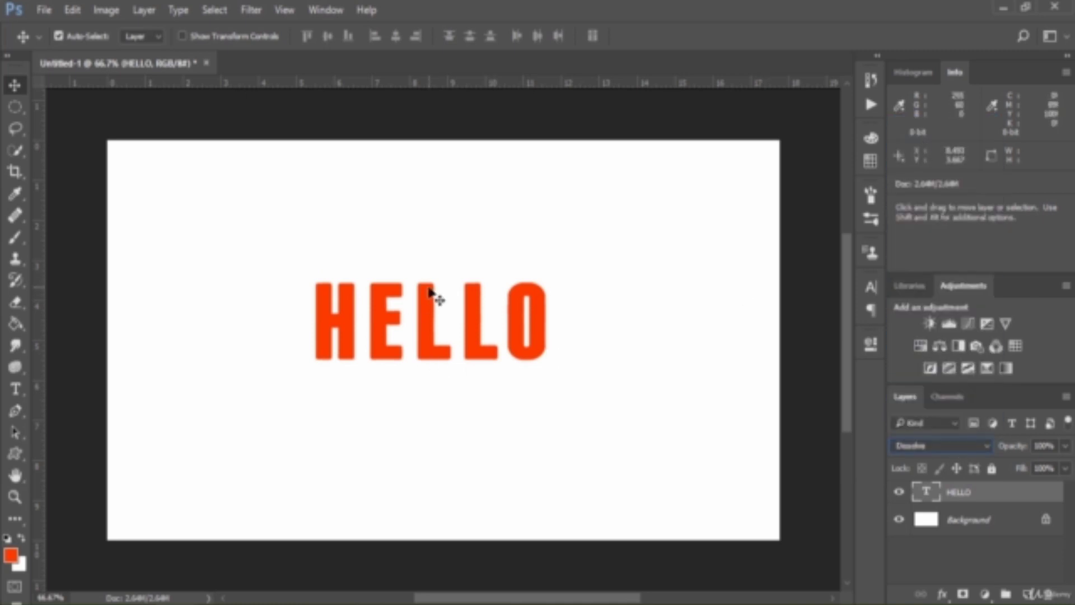
pyautogui.hotkey('ctrl', '+')
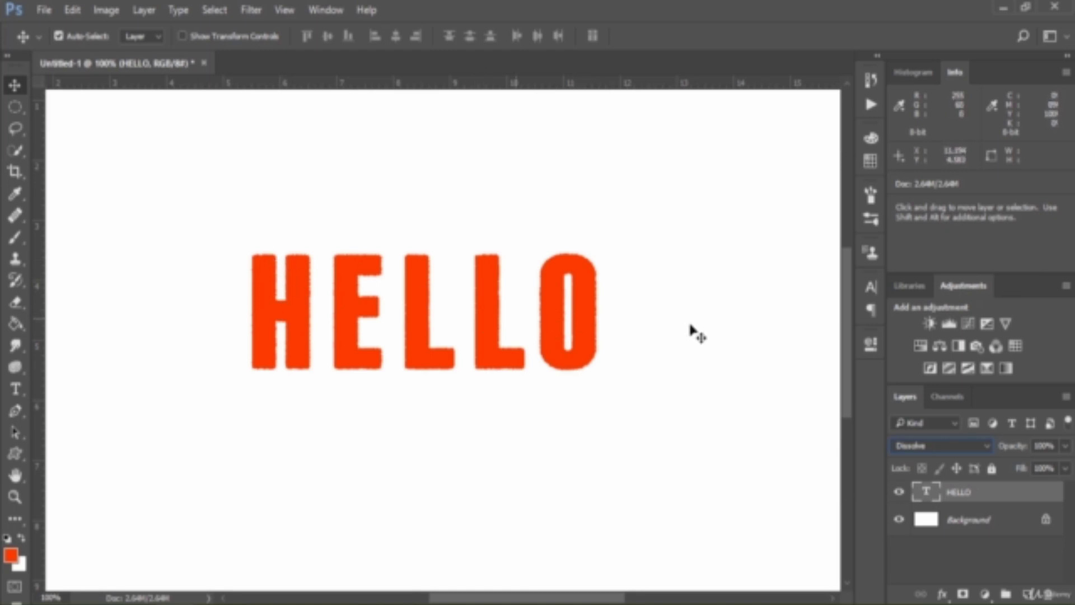
pyautogui.click(1064, 446)
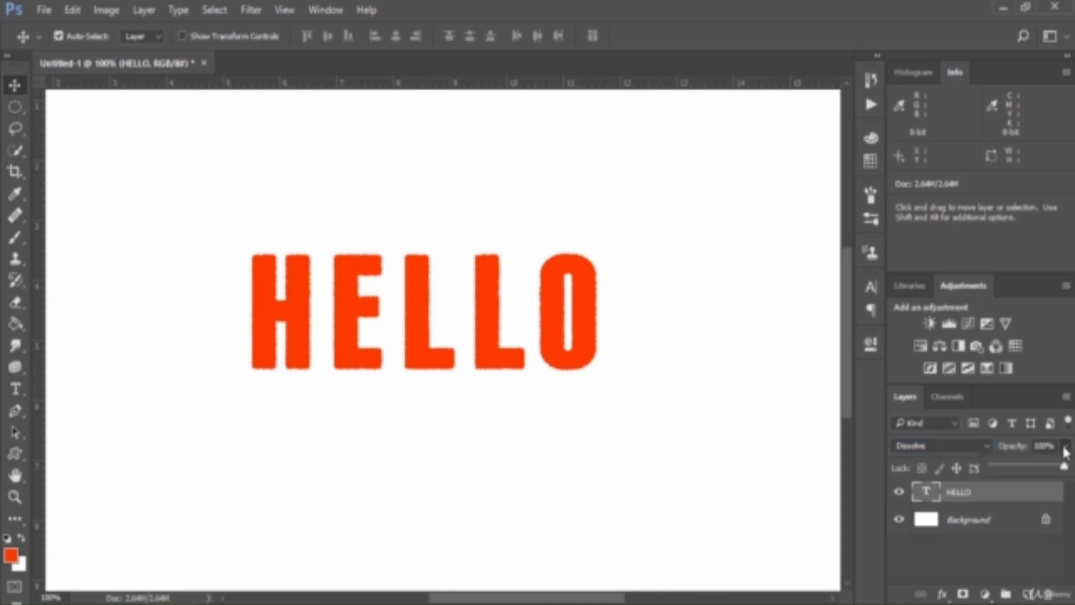
pyautogui.moveTo(1064, 469); pyautogui.dragTo(1036, 466)
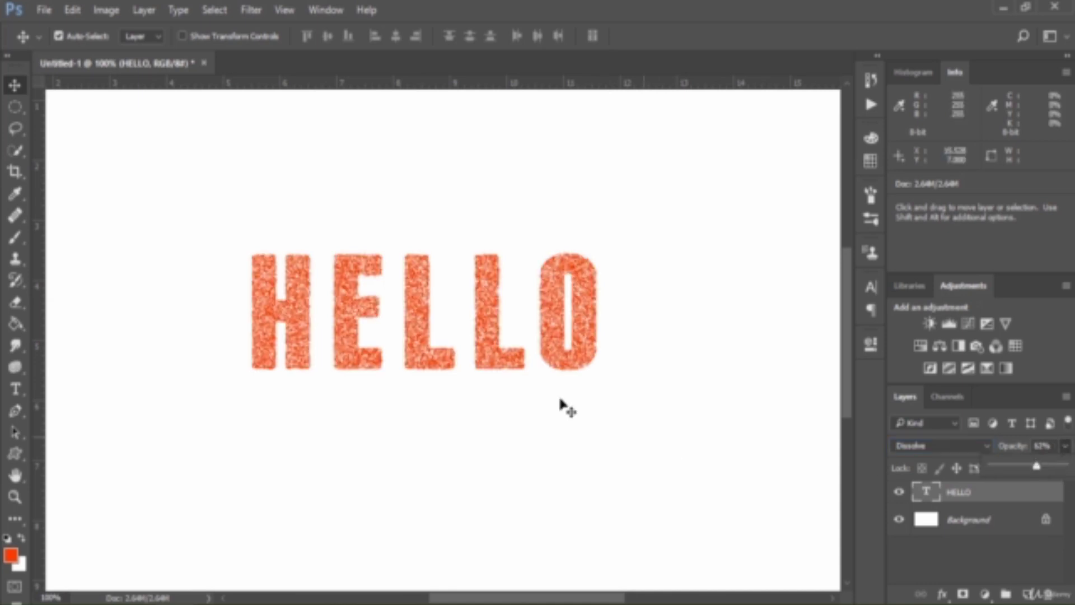
pyautogui.hotkey('ctrl', '-')
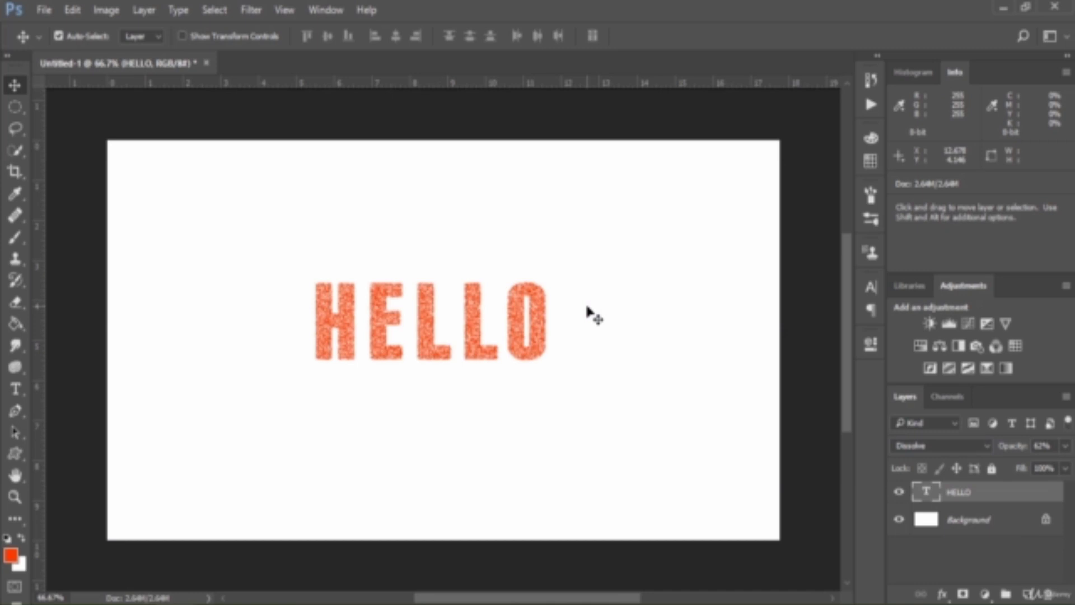
# - Reduce the HELLO layer's fill to 71%
pyautogui.click(1066, 469)
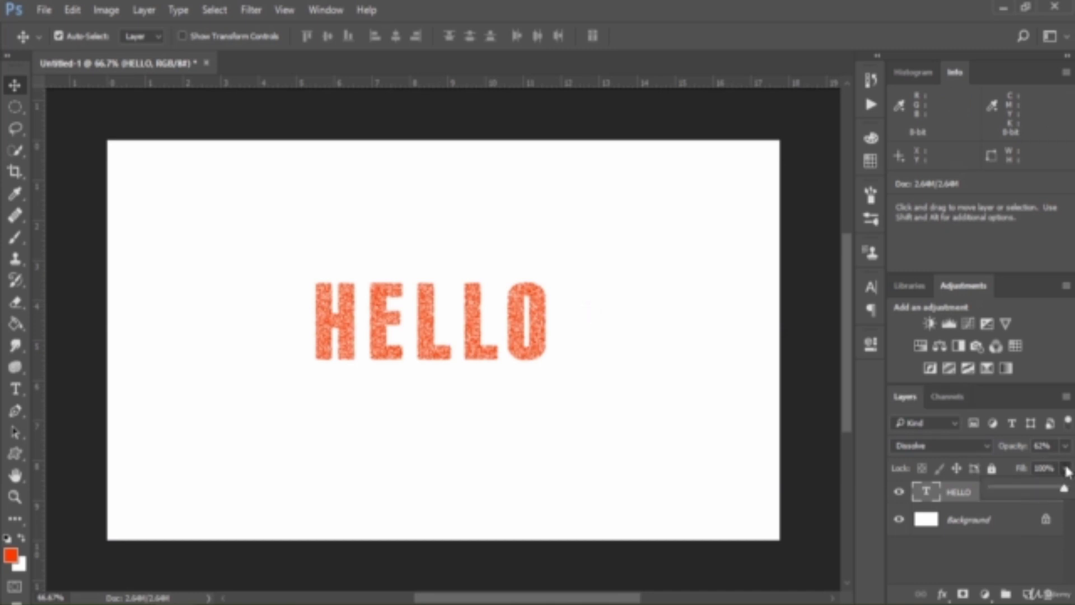
pyautogui.moveTo(1055, 497); pyautogui.dragTo(1045, 494)
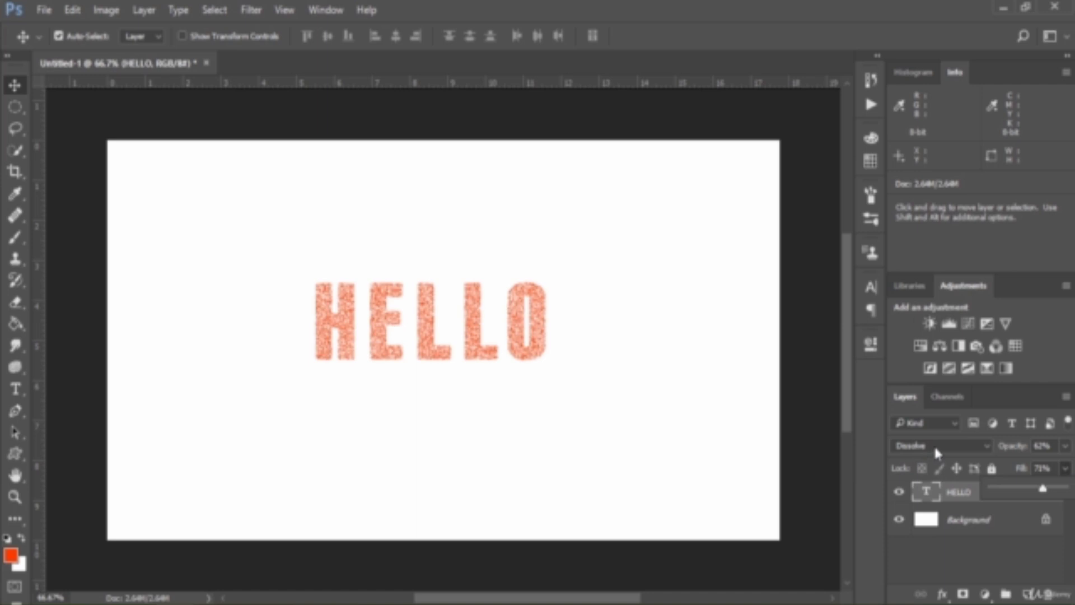
pyautogui.click(1008, 550)
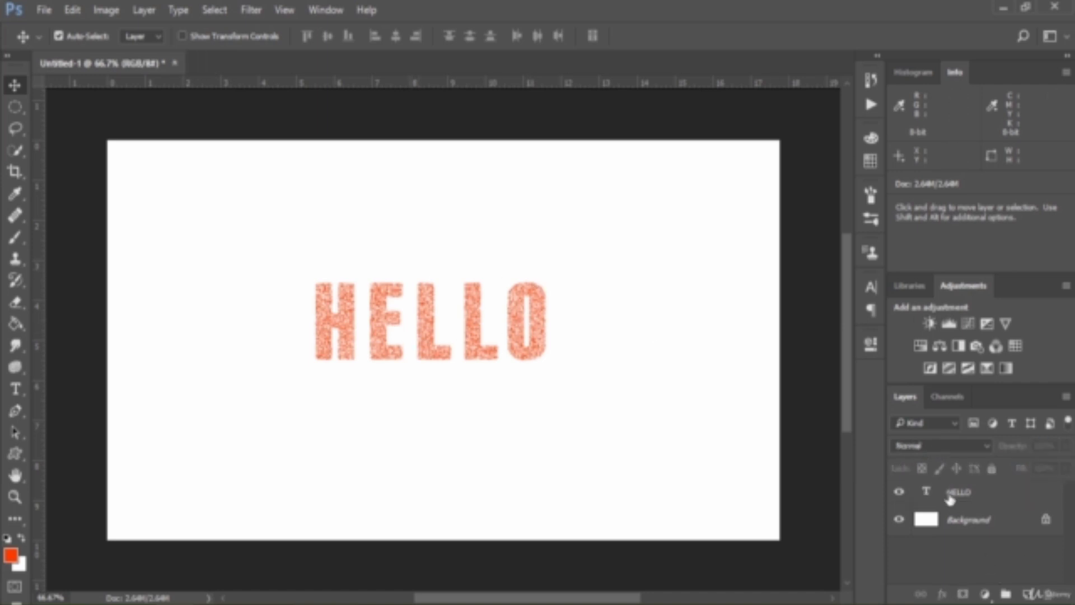
# - Change the HELLO text color to near-black, hex 010101
pyautogui.click(950, 493)
pyautogui.click(872, 311)
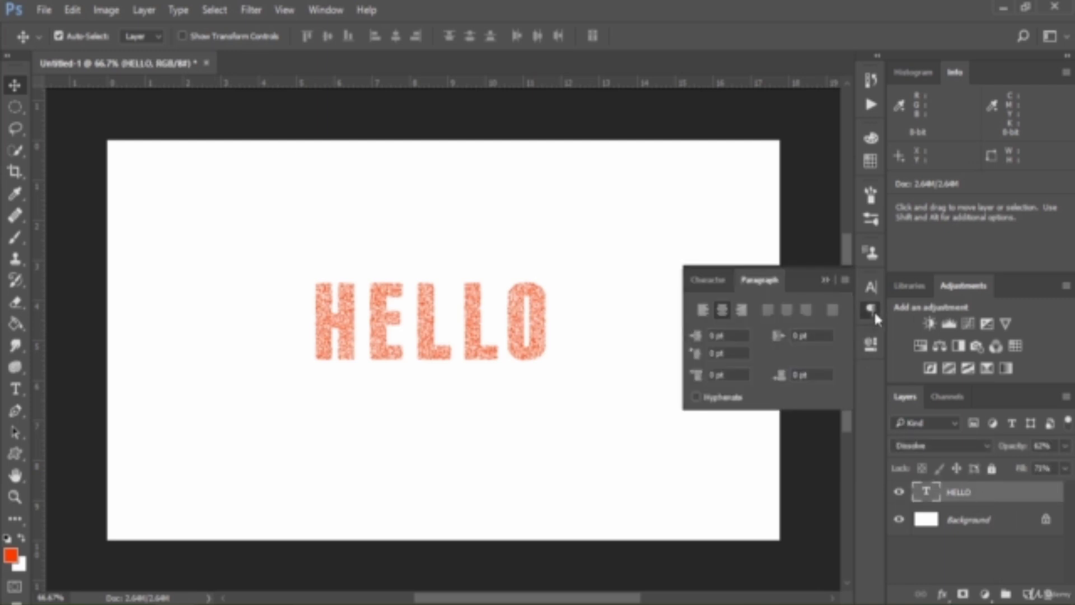
pyautogui.click(872, 290)
pyautogui.click(807, 390)
pyautogui.moveTo(801, 340)
pyautogui.mouseDown()
pyautogui.moveTo(824, 280)
pyautogui.moveTo(800, 342)
pyautogui.mouseUp()
pyautogui.moveTo(665, 321); pyautogui.dragTo(567, 357)
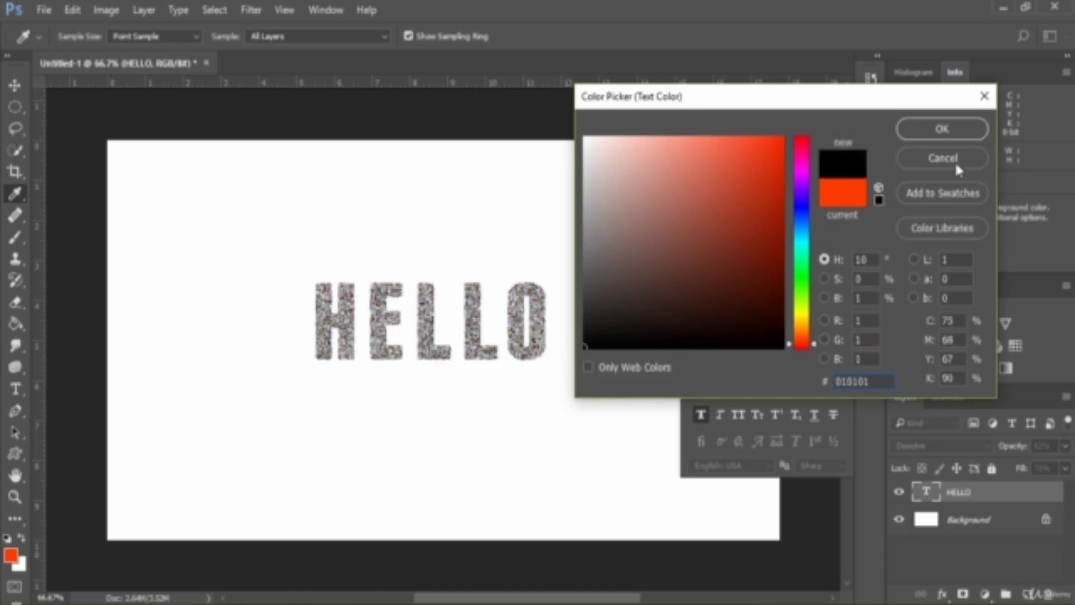
pyautogui.click(943, 130)
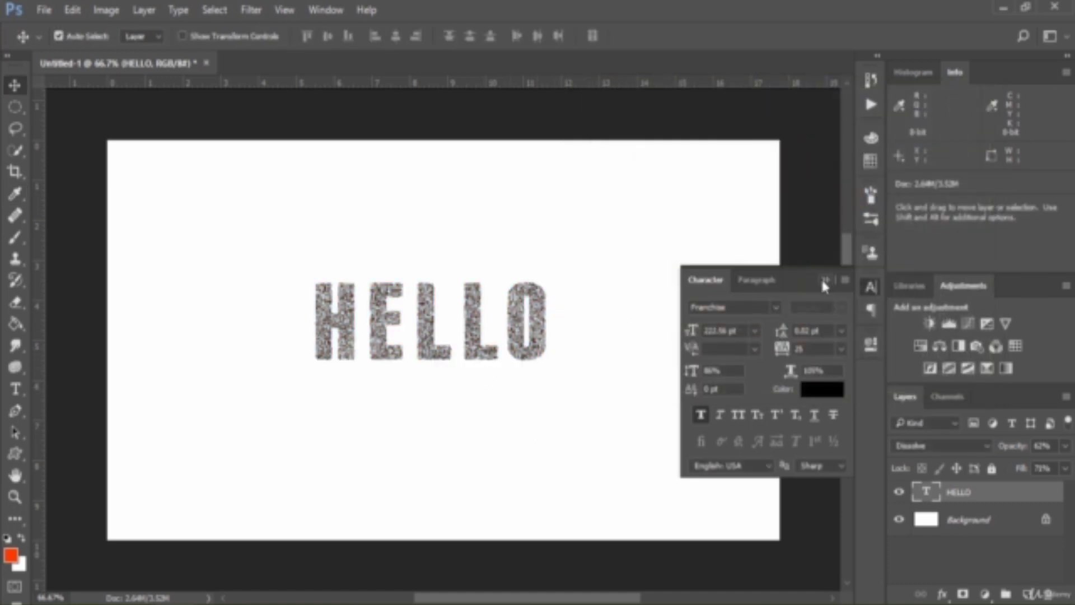
pyautogui.click(822, 280)
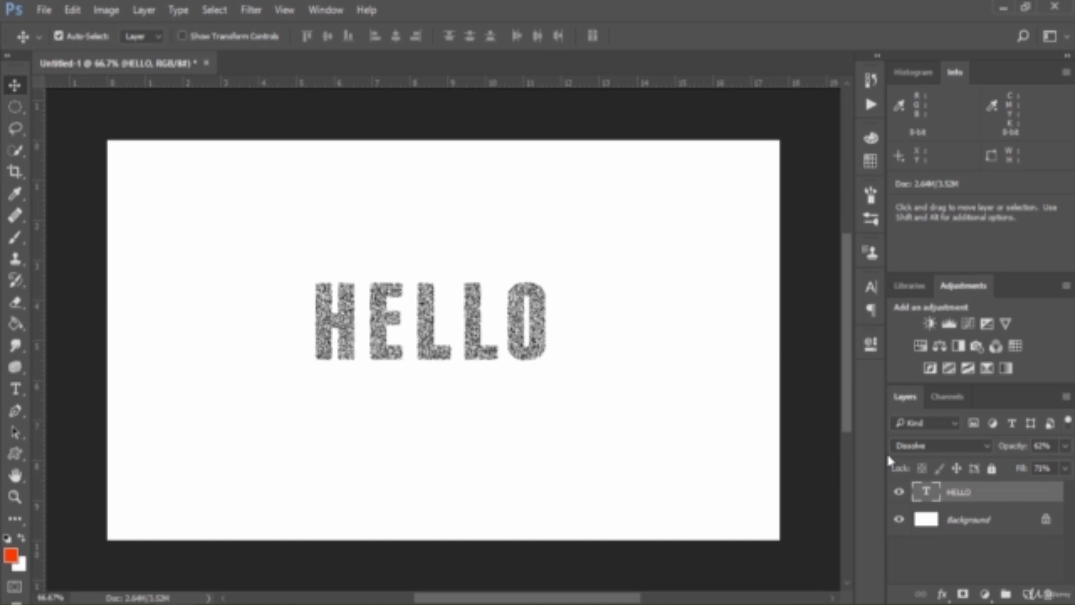